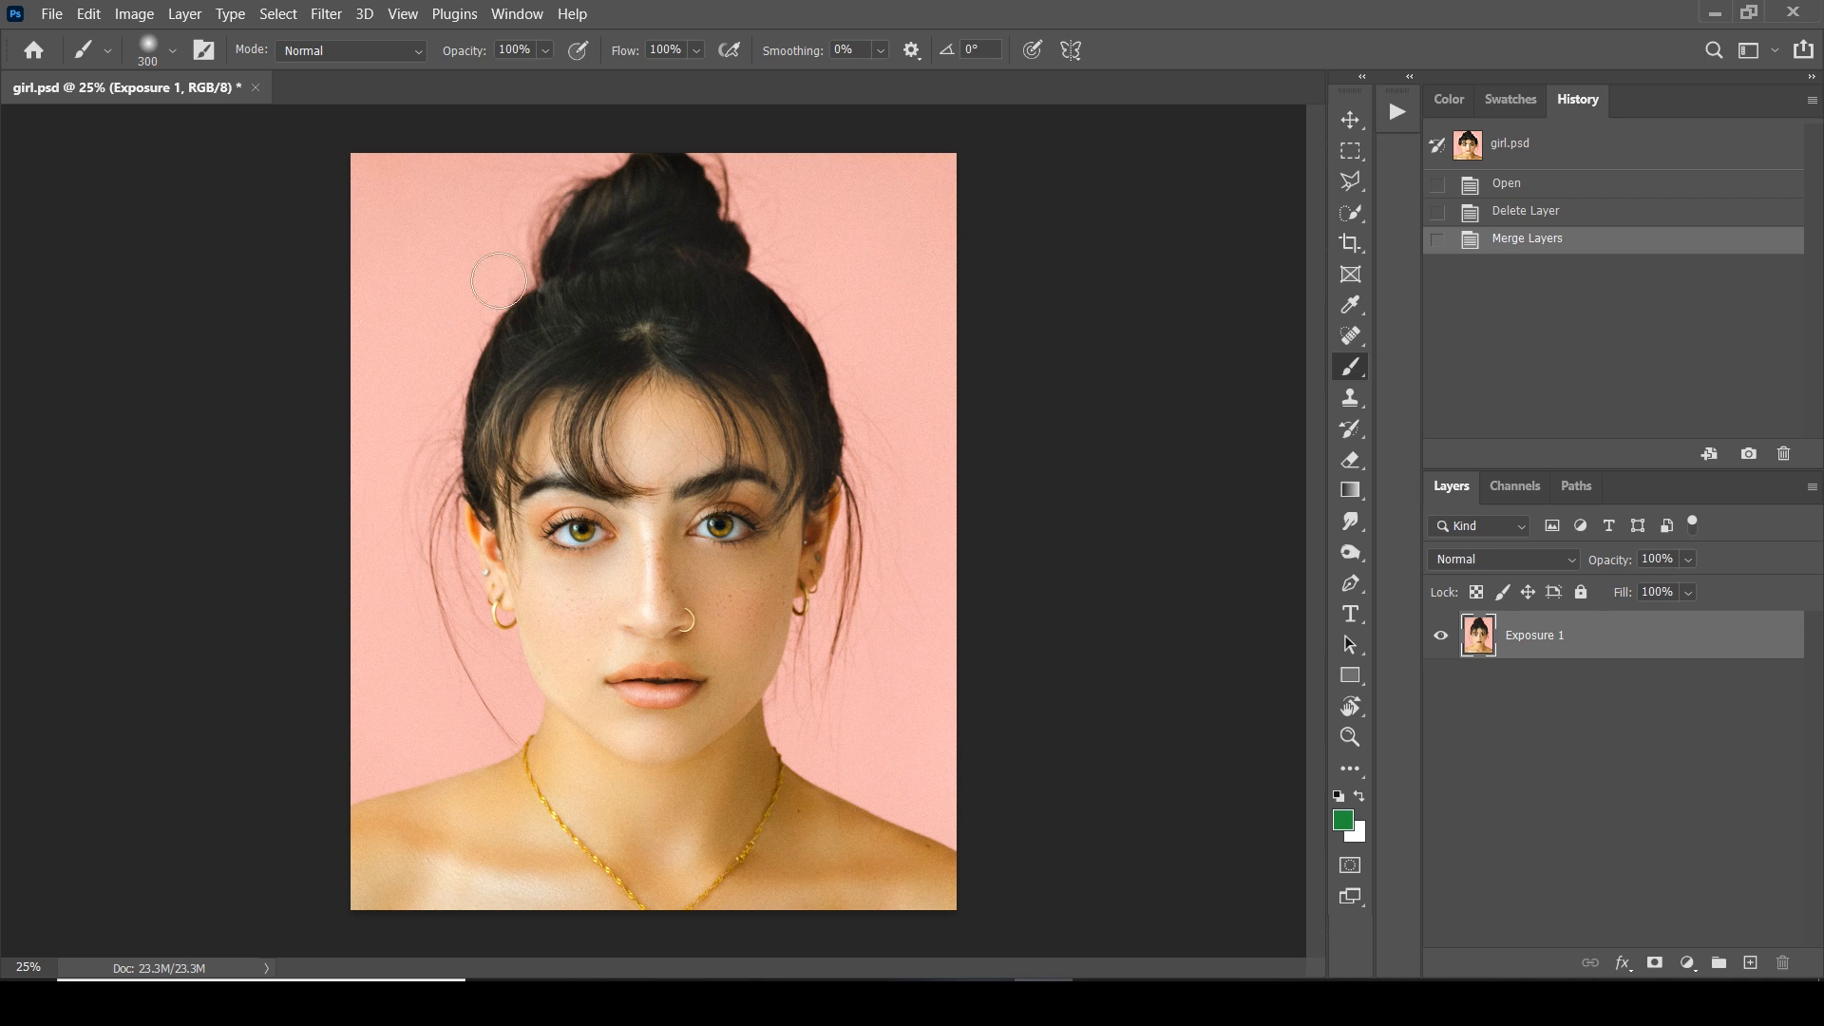
Open Neural Filters on the portrait and enable the beta Smart Portrait filter
{"action": "left_click", "coordinate": [328, 16]}
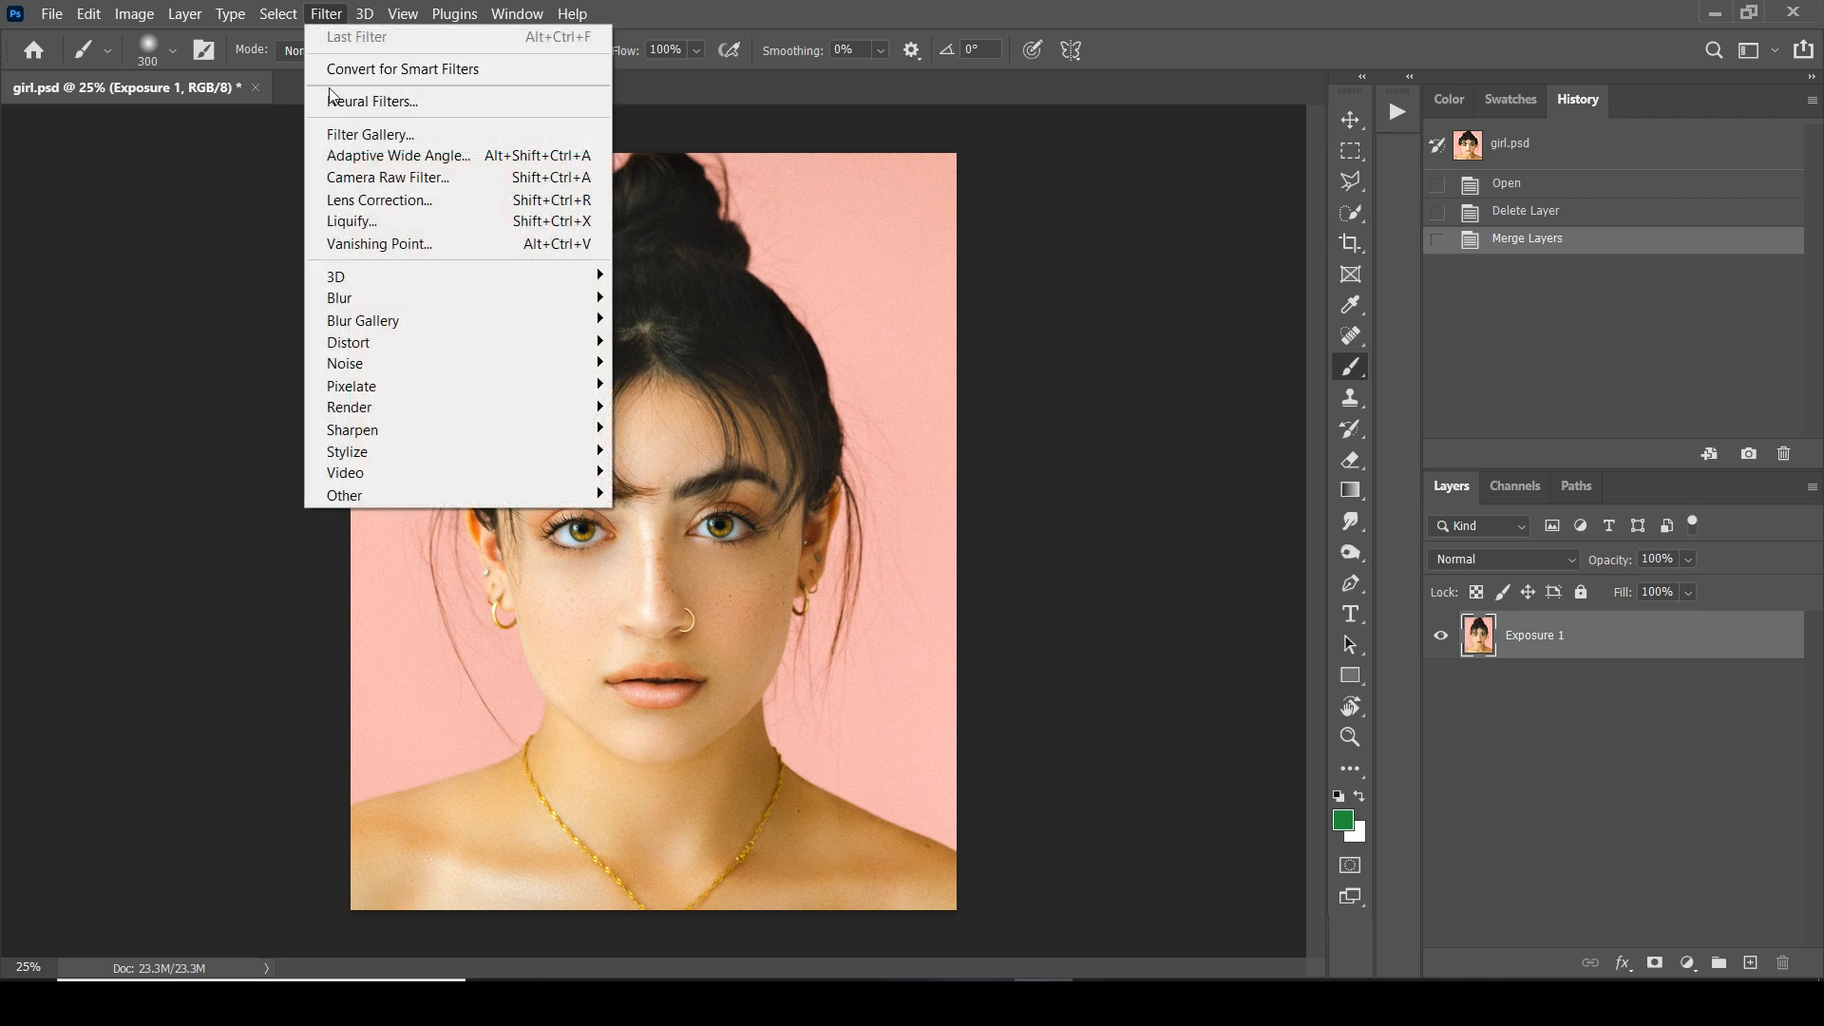
{"action": "left_click", "coordinate": [379, 110]}
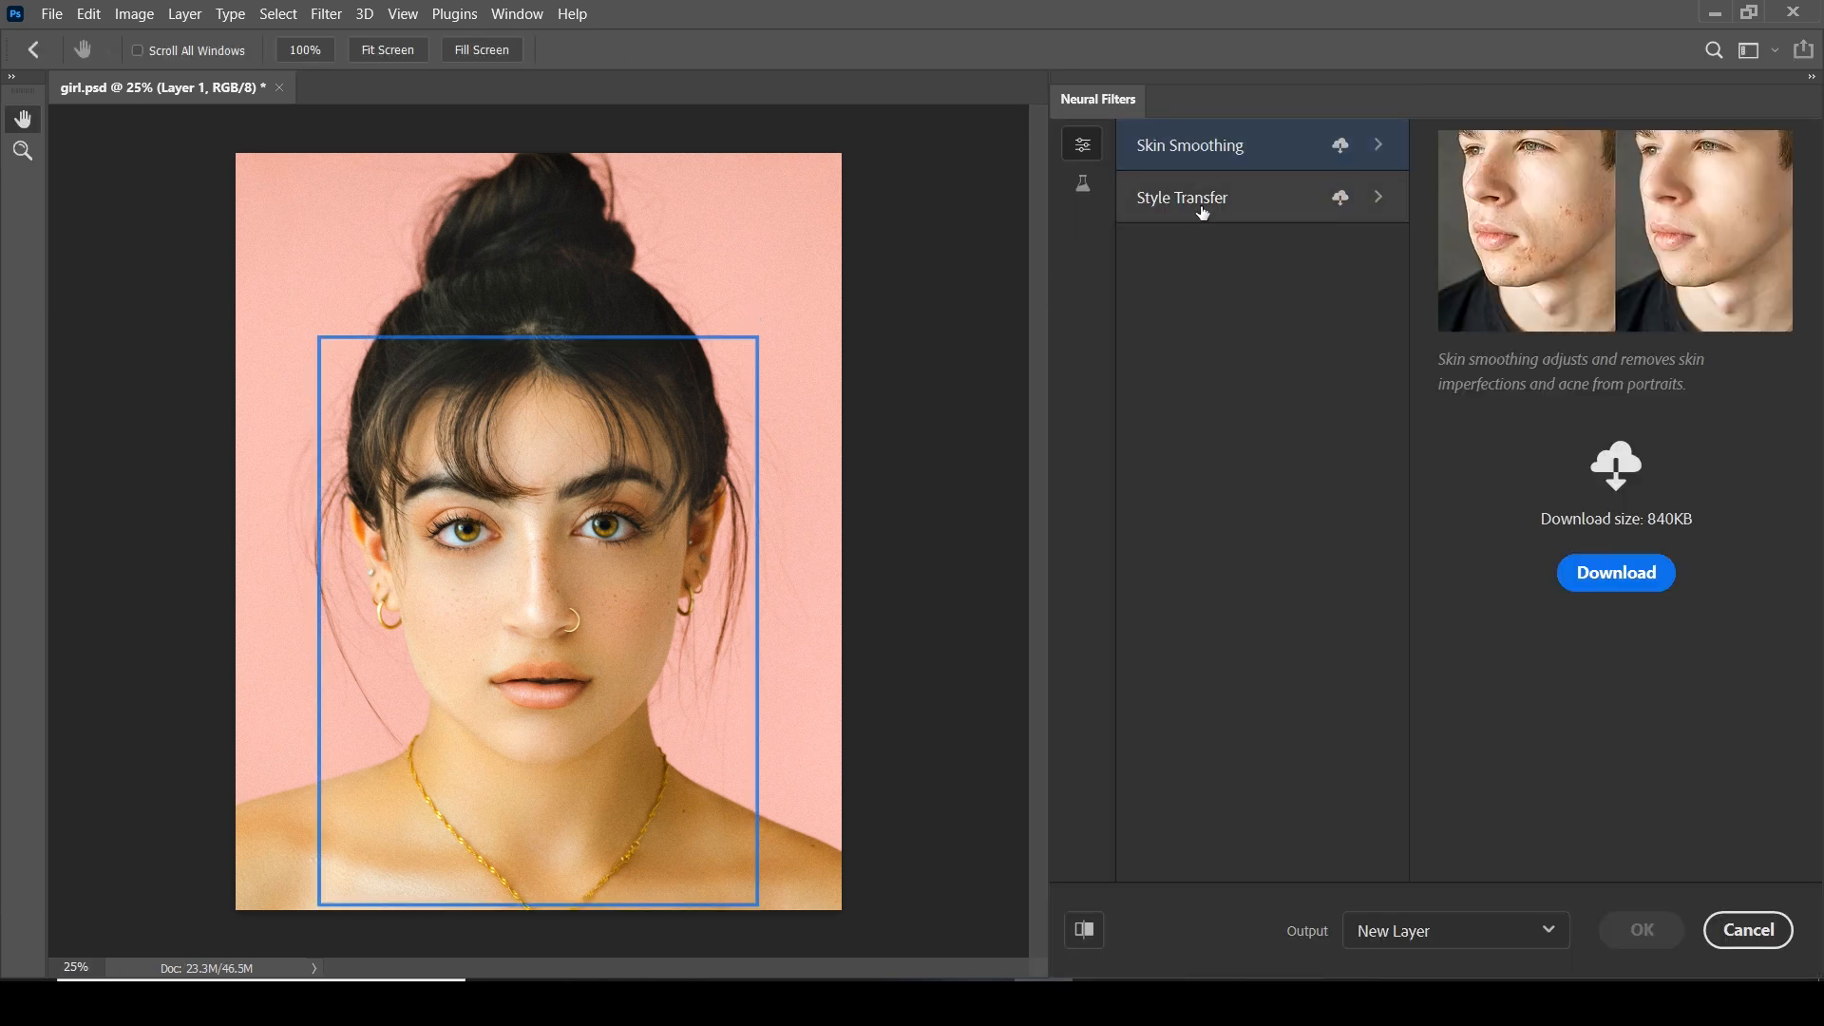
{"action": "left_click", "coordinate": [1082, 184]}
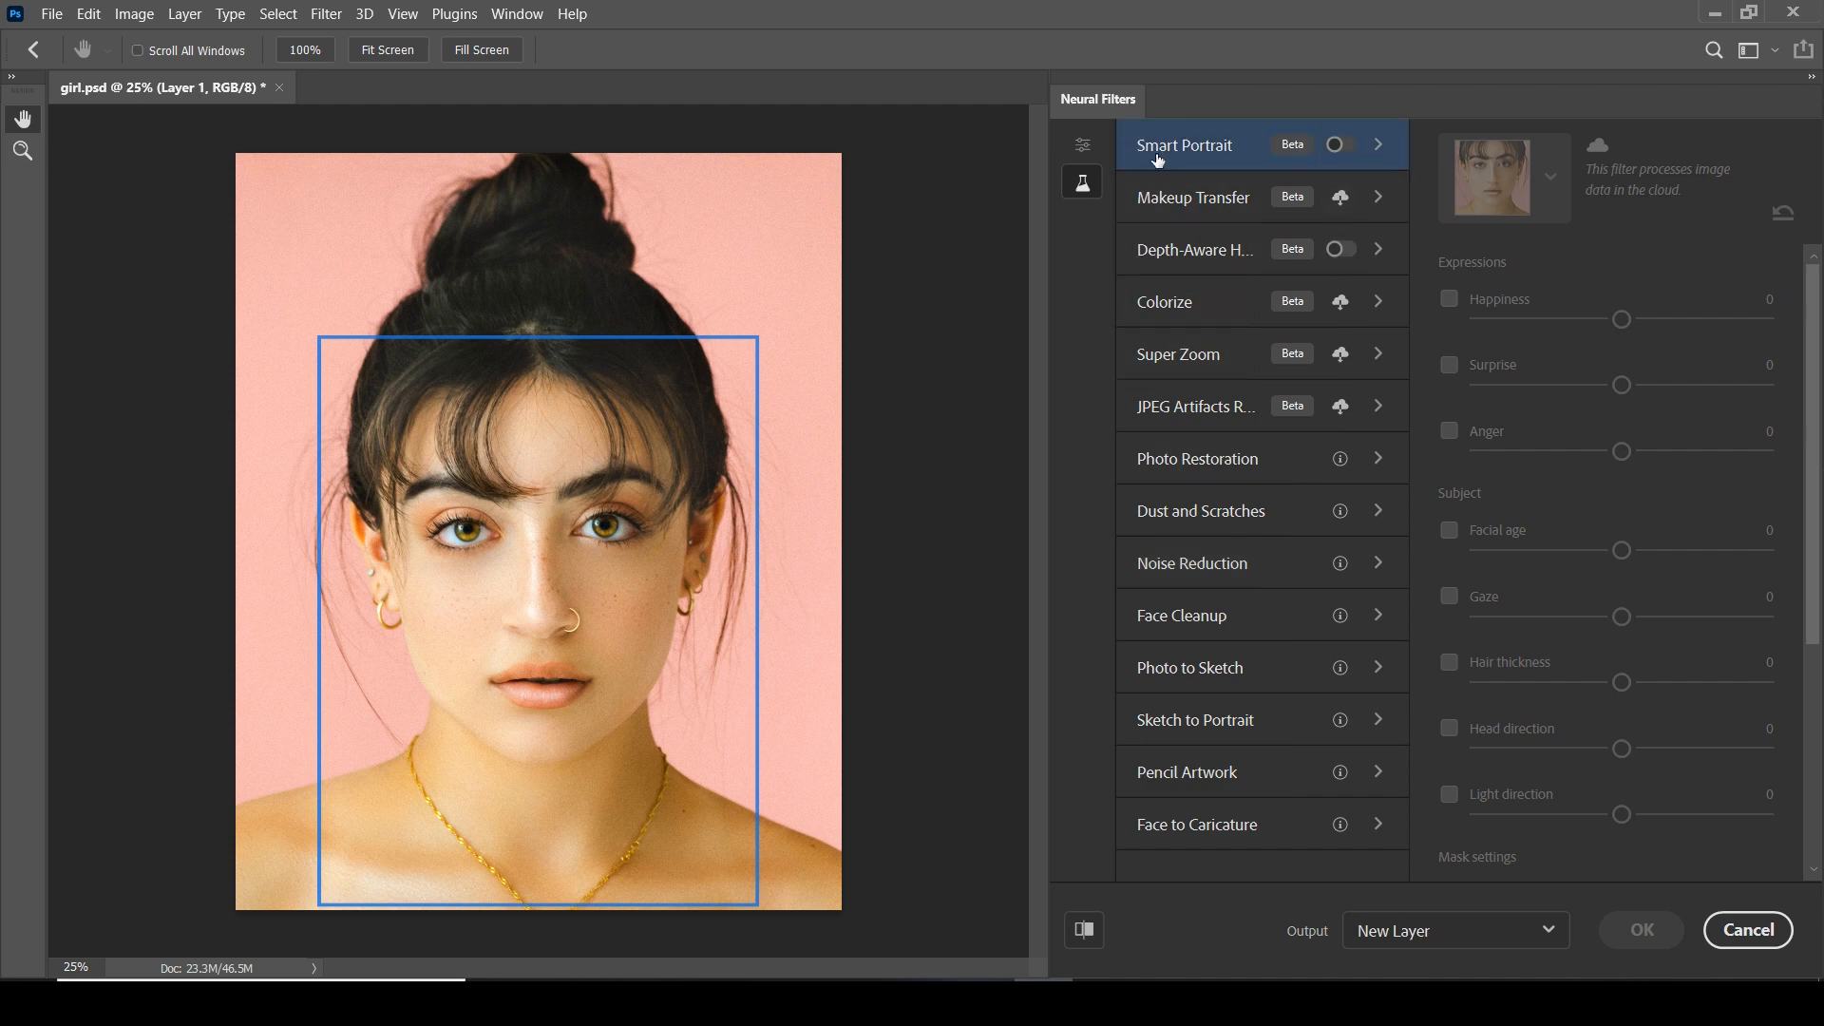
{"action": "left_click", "coordinate": [1344, 147]}
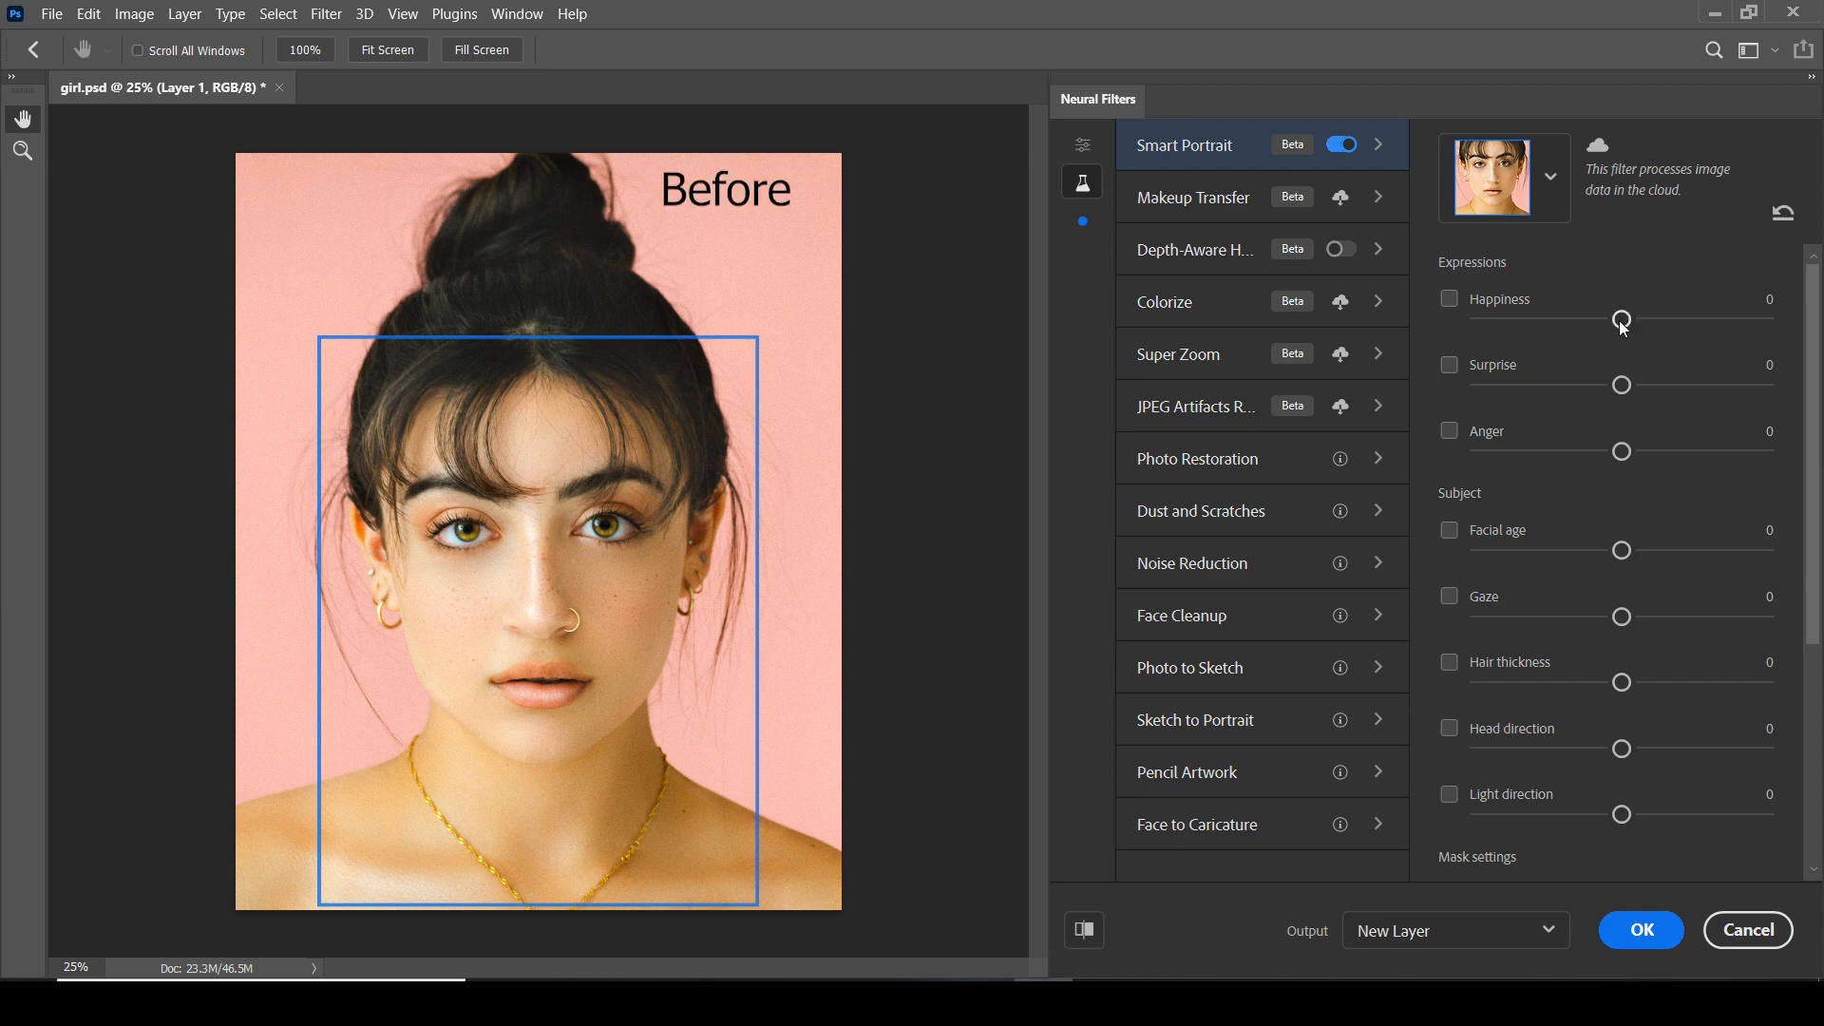
Try the Smart Portrait Happiness expression at -30, compare it with the original, and disable it
{"action": "left_click_drag", "start_coordinate": [1626, 321], "coordinate": [1546, 333]}
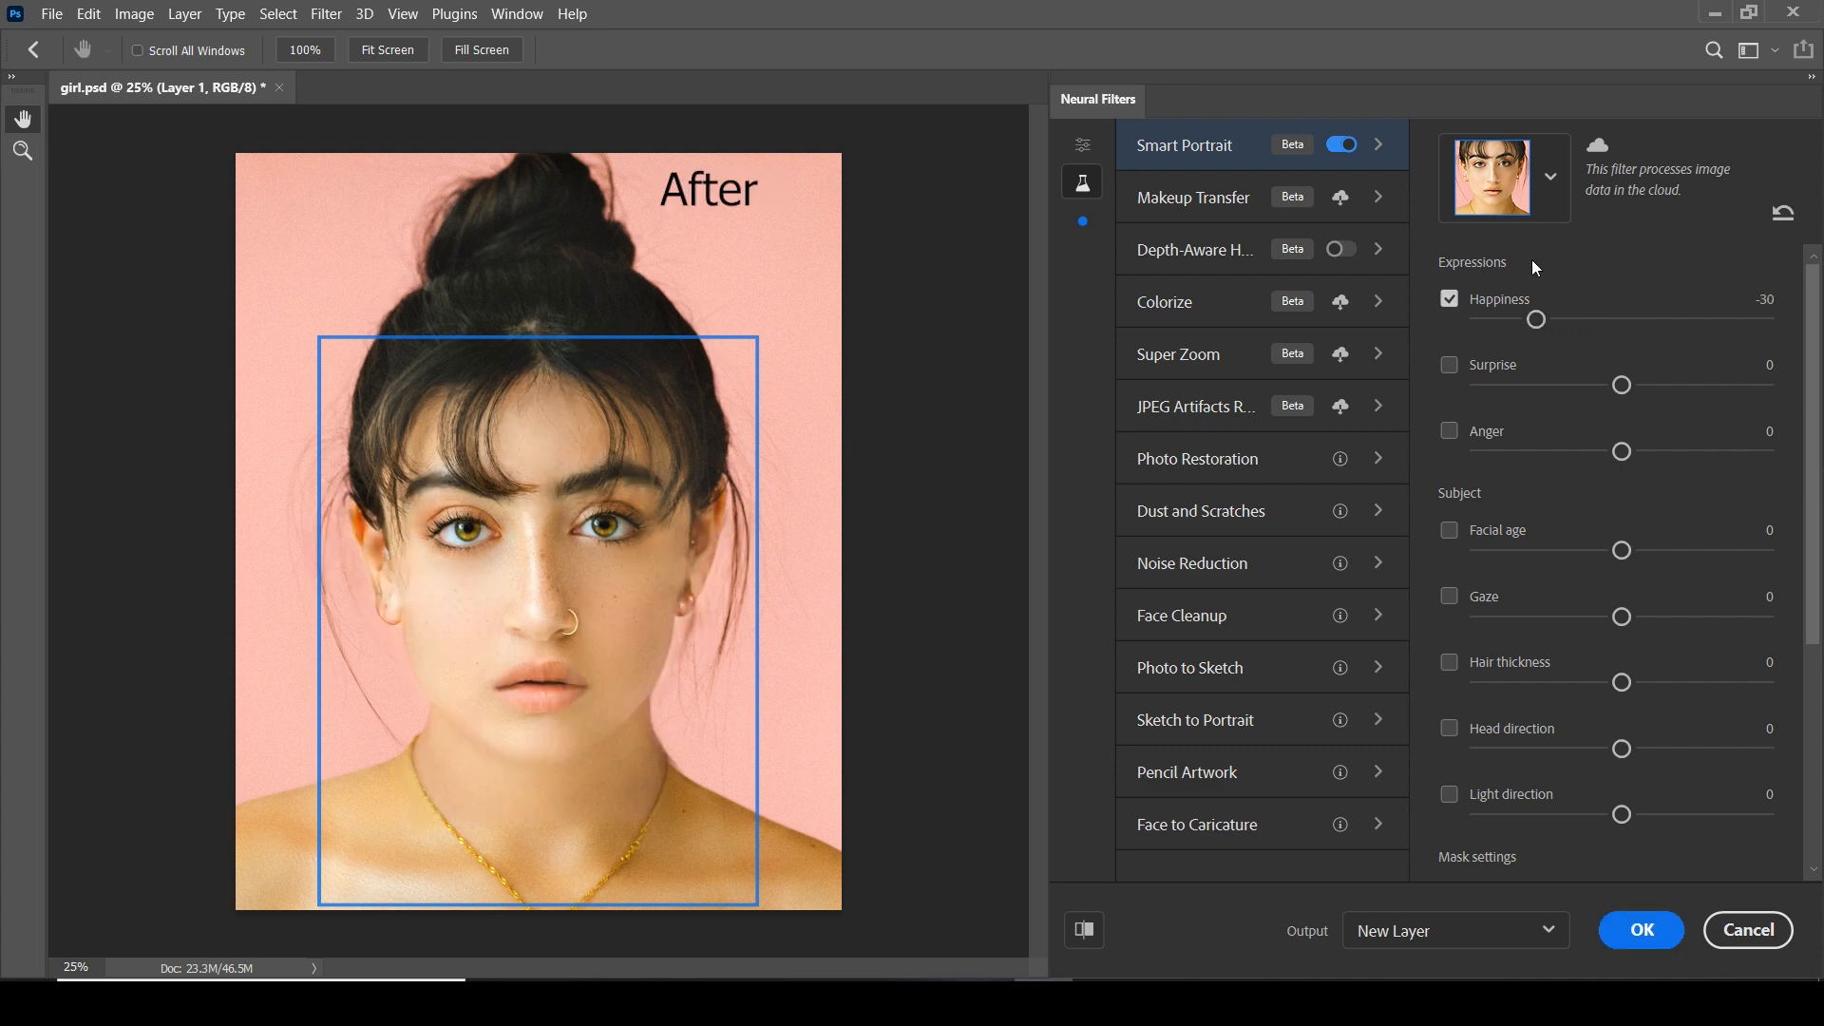
{"action": "left_click", "coordinate": [1450, 296]}
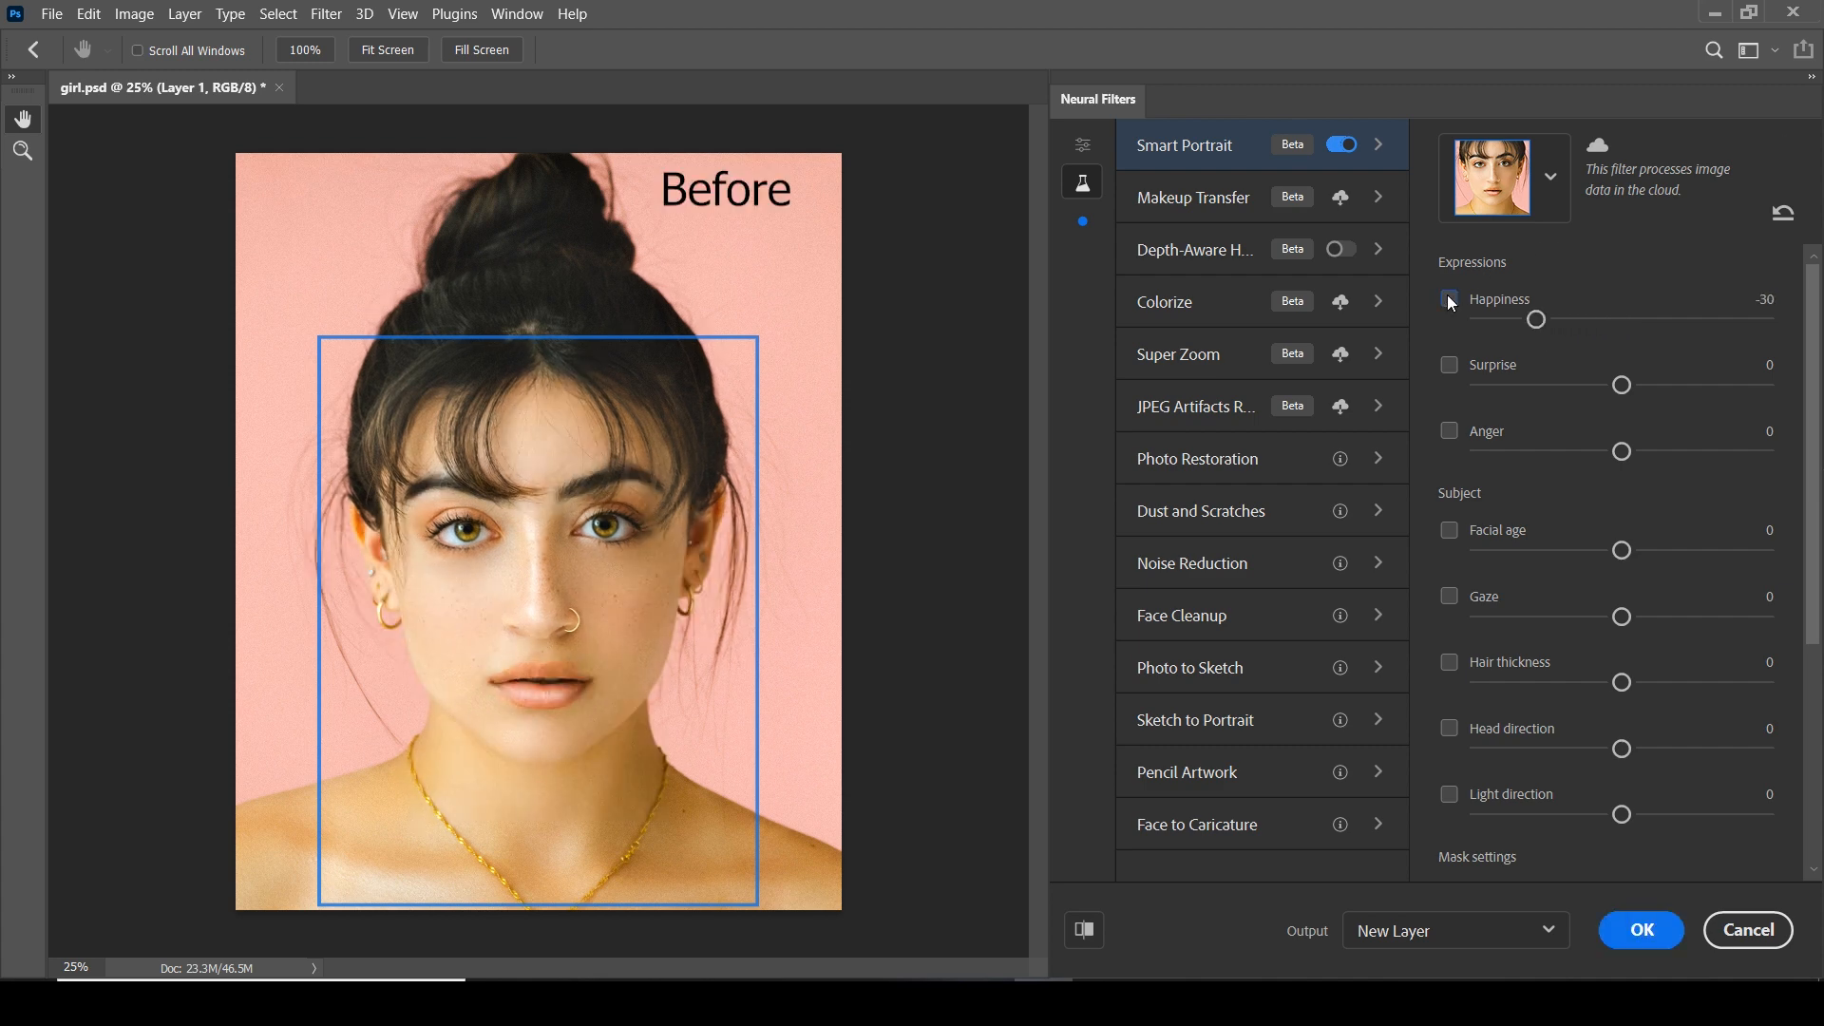
{"action": "left_click", "coordinate": [1450, 300]}
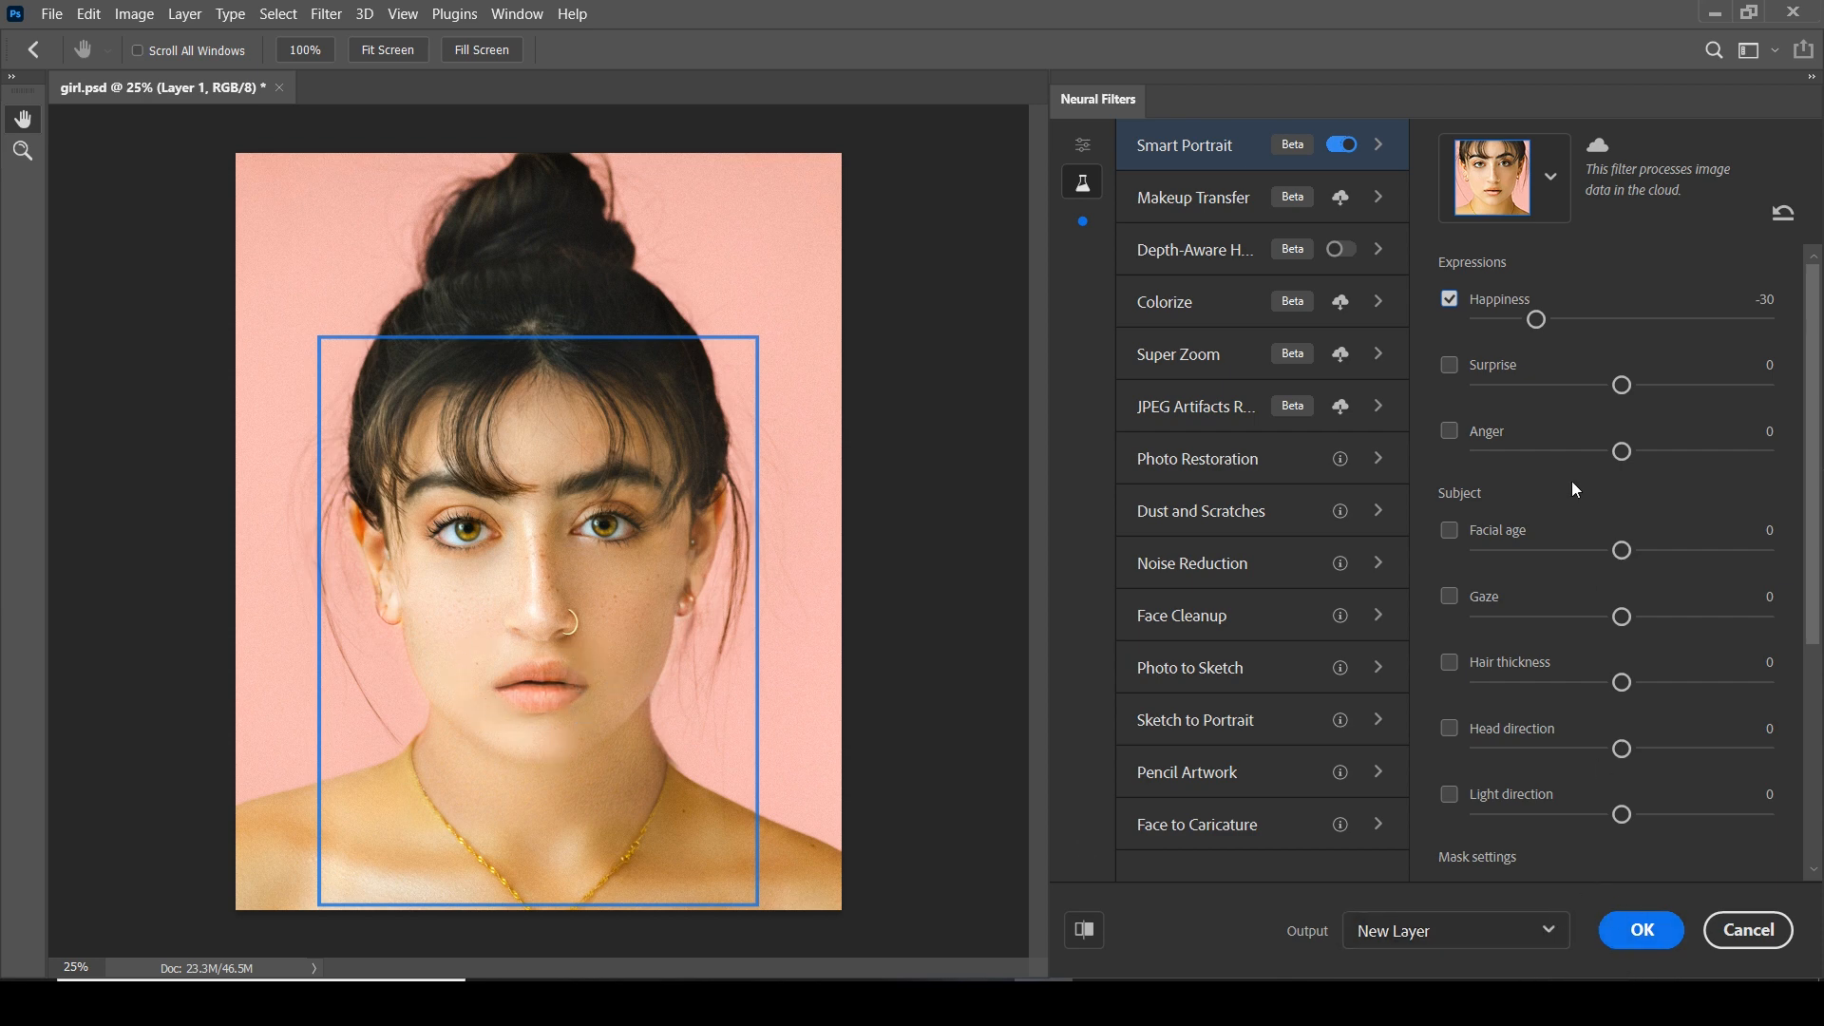
{"action": "left_click", "coordinate": [1449, 300]}
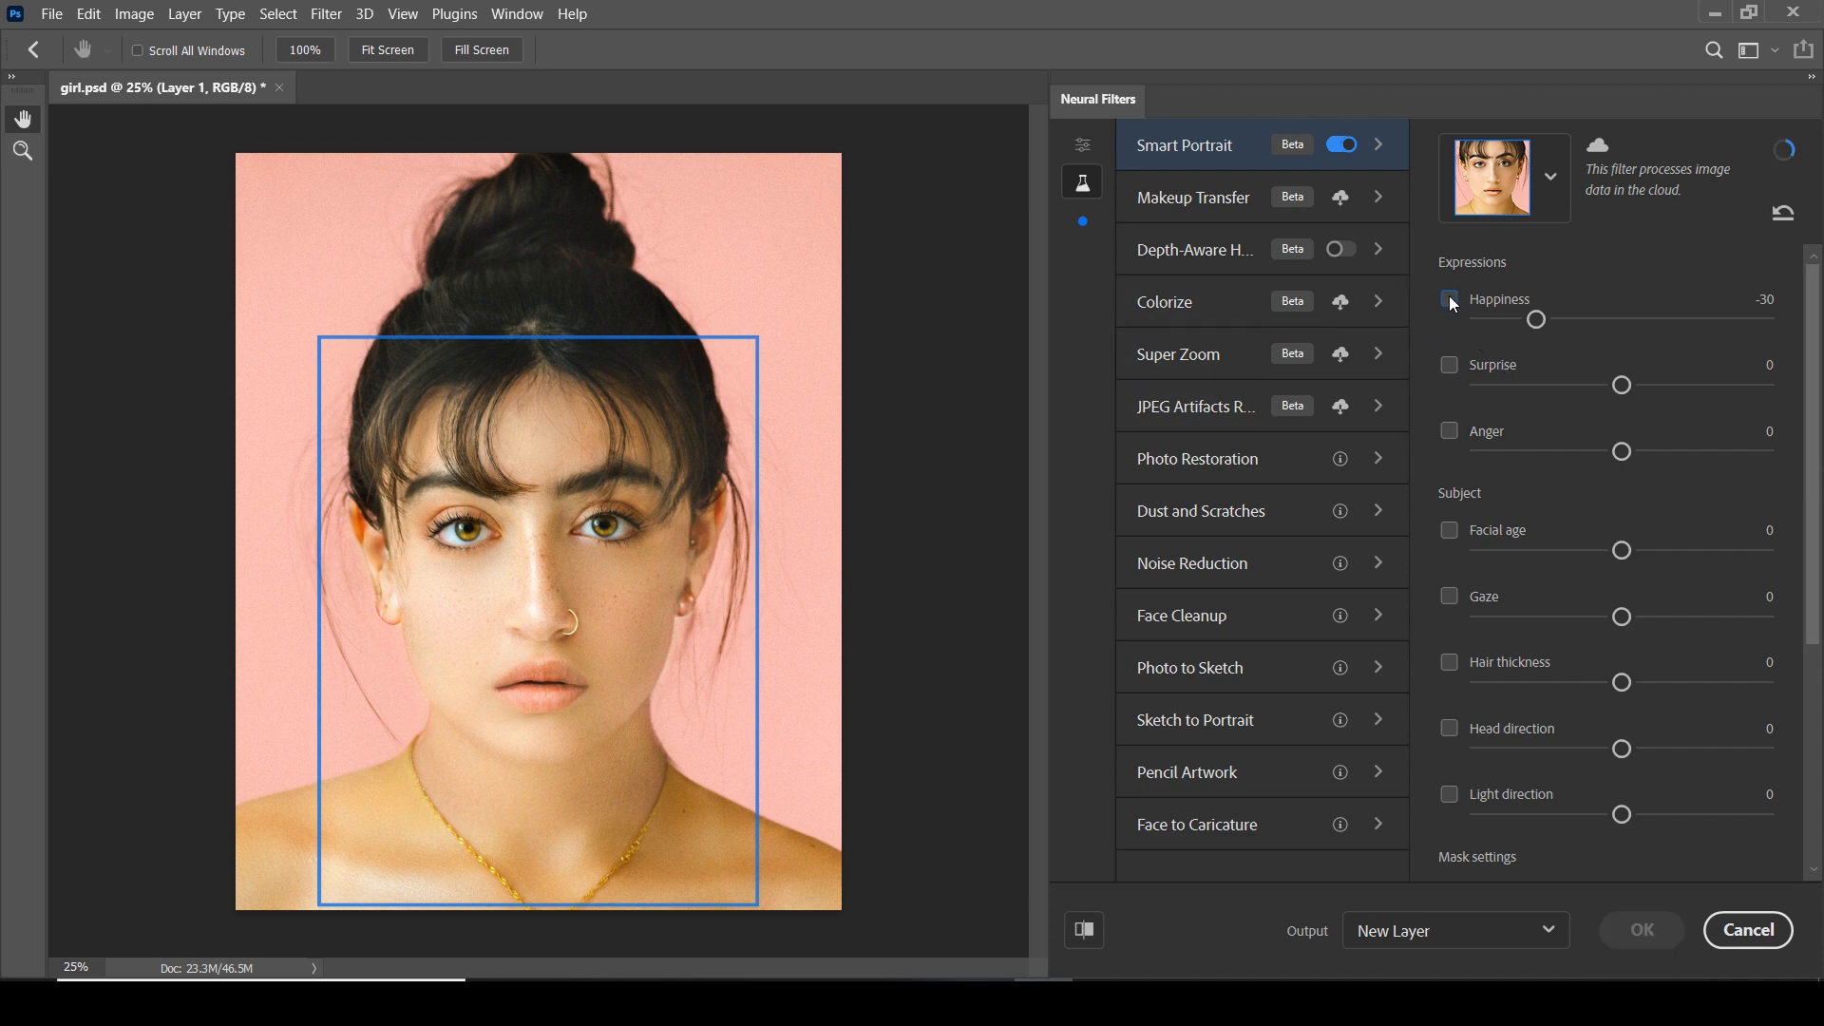
Set the Anger expression to -41, compare it with the original, and switch it off
{"action": "left_click", "coordinate": [1448, 431]}
{"action": "left_click_drag", "start_coordinate": [1625, 453], "coordinate": [1507, 452]}
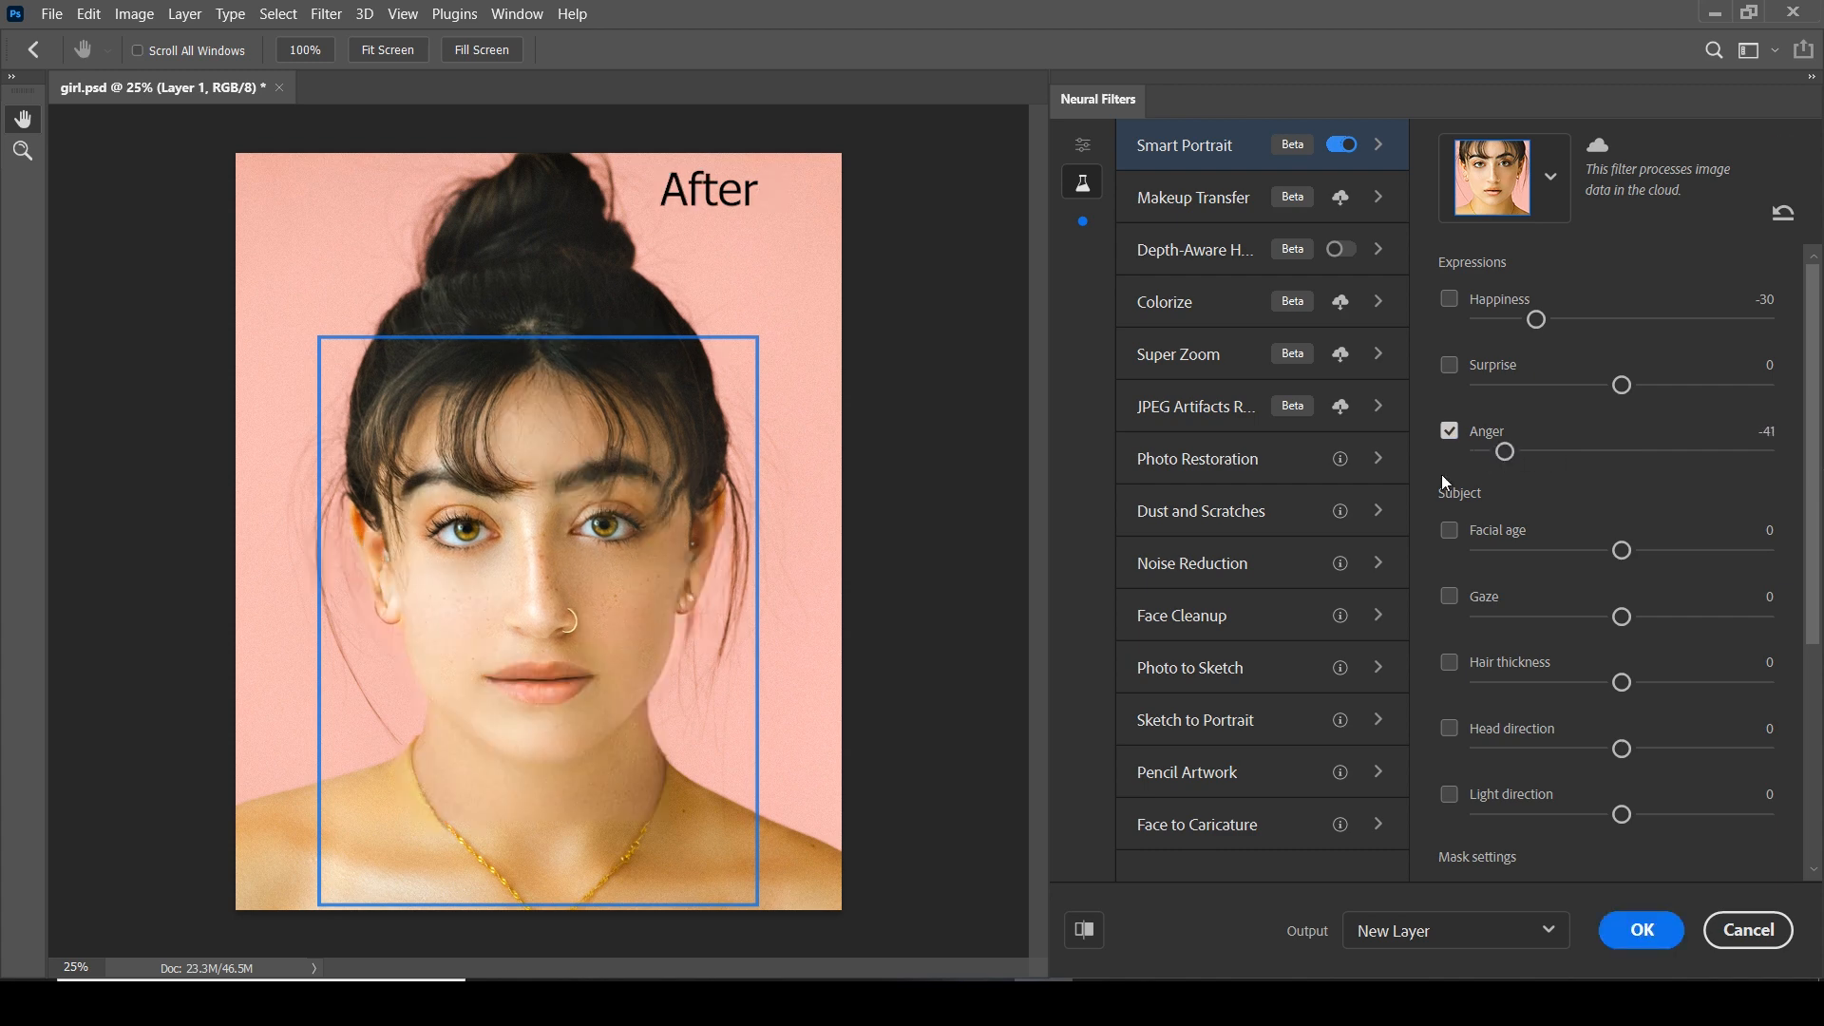
{"action": "left_click", "coordinate": [1449, 433]}
{"action": "left_click", "coordinate": [1450, 434]}
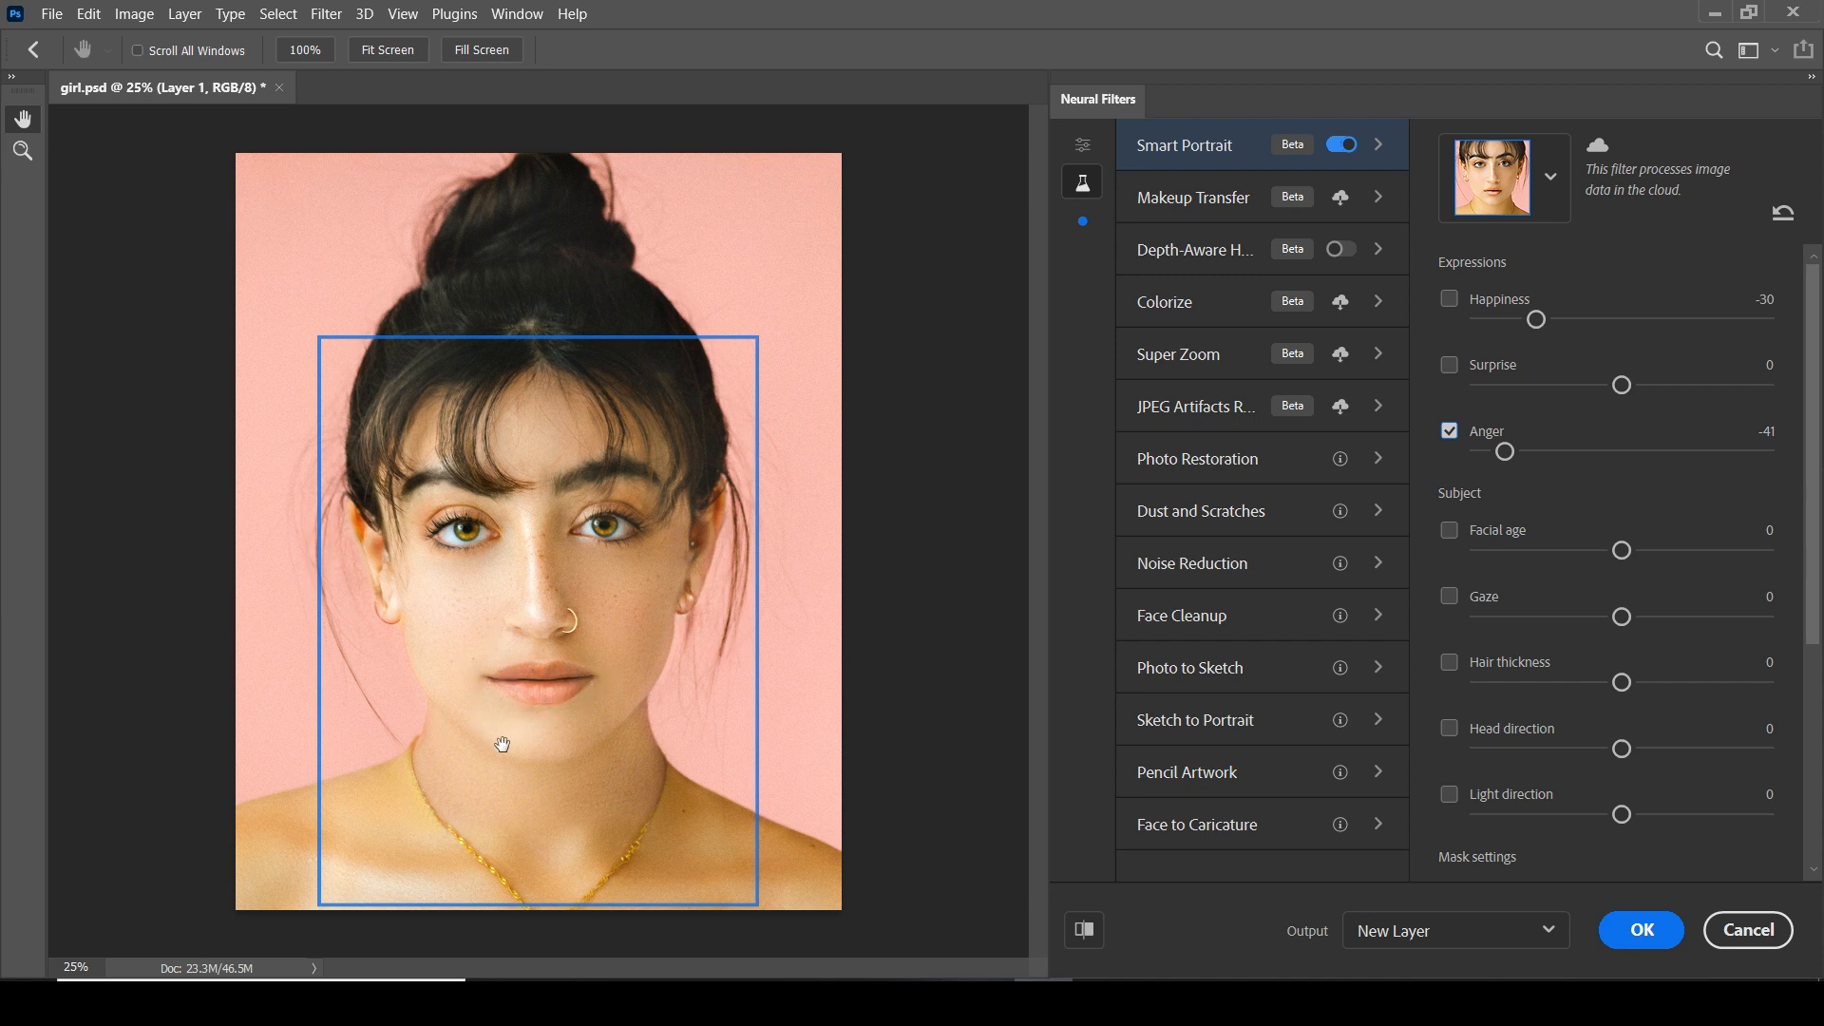
{"action": "left_click", "coordinate": [1451, 433]}
Try the Surprise expression at -31 and compare it with the original face
{"action": "left_click_drag", "start_coordinate": [1623, 385], "coordinate": [1528, 391]}
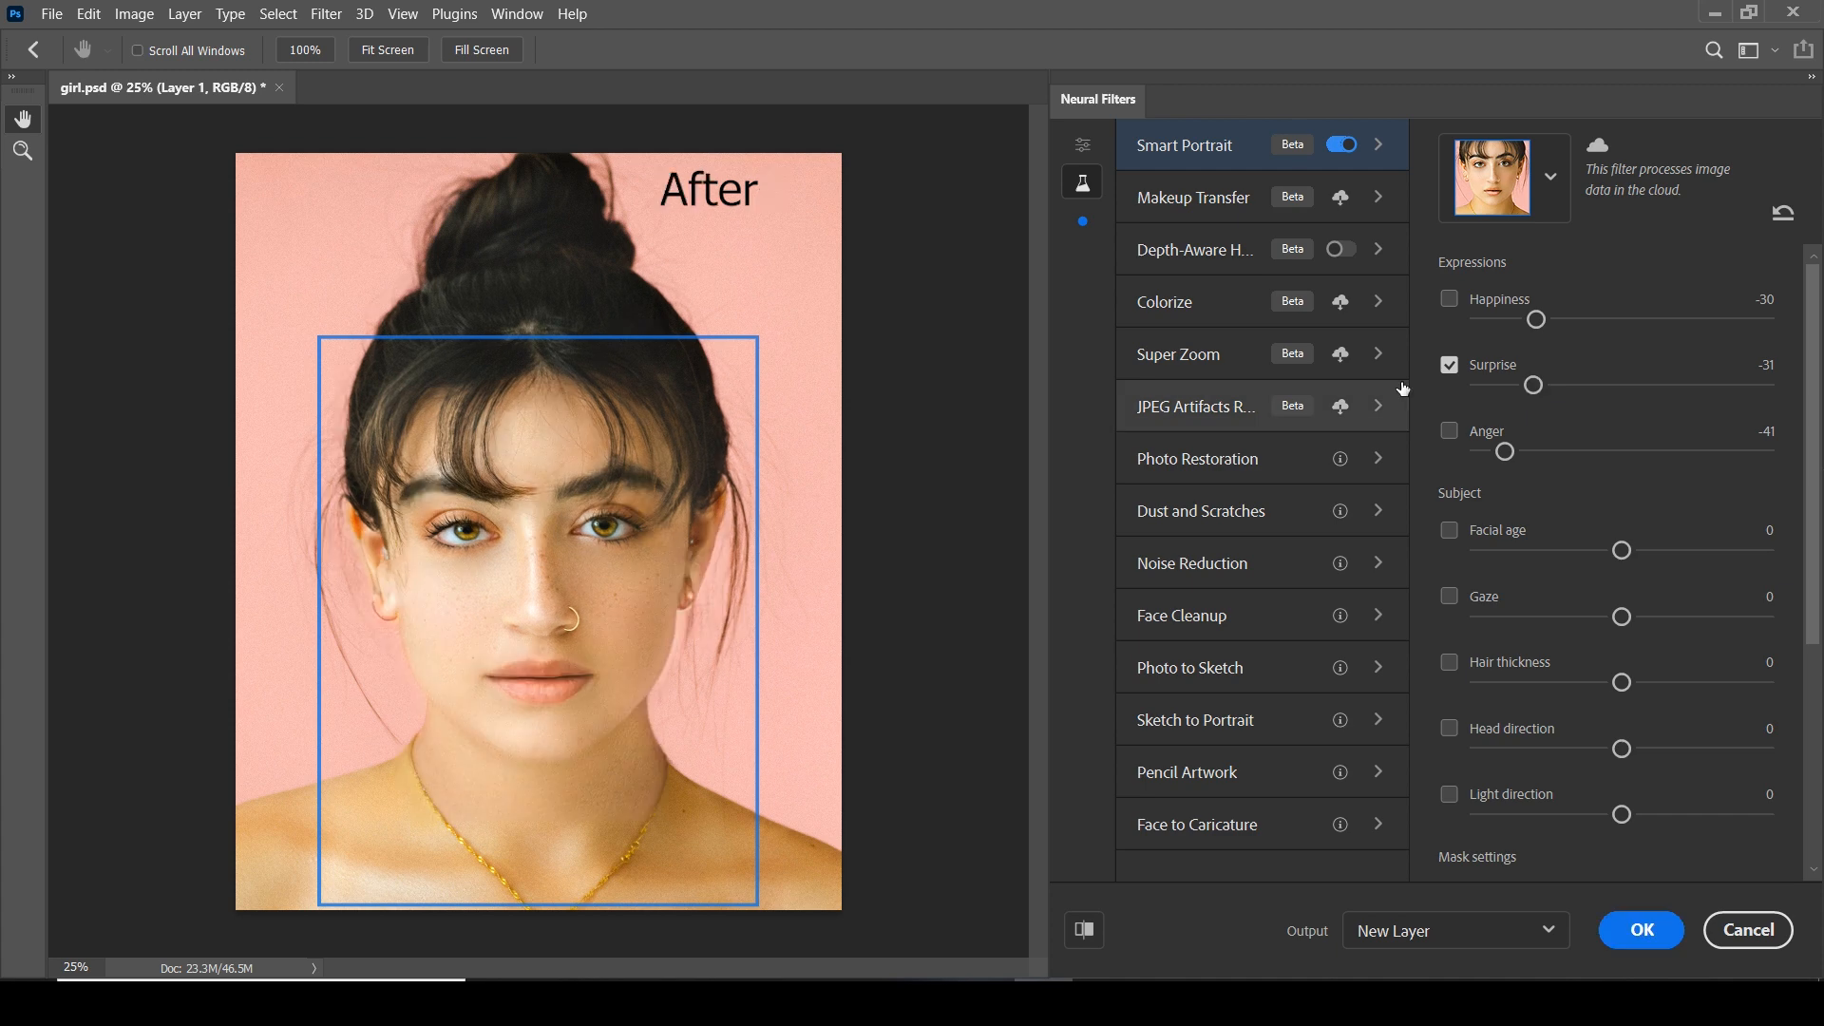
{"action": "left_click", "coordinate": [1449, 366]}
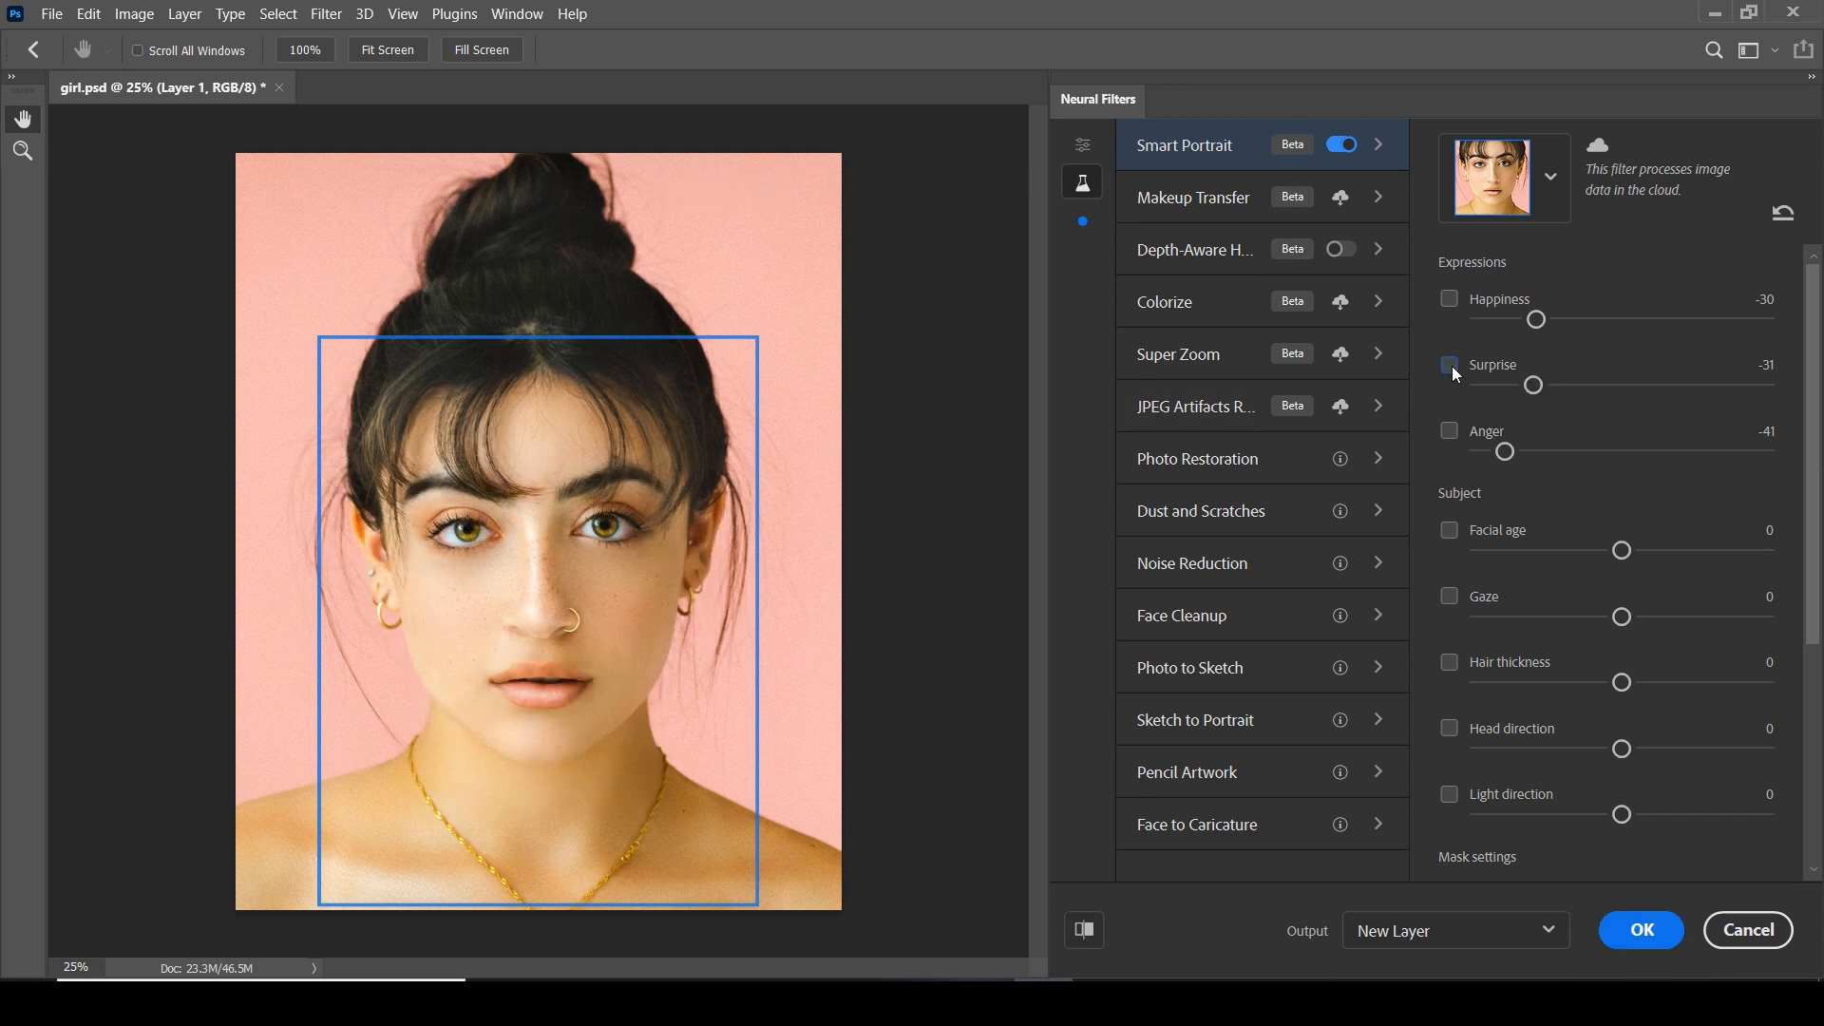
{"action": "left_click", "coordinate": [1450, 366]}
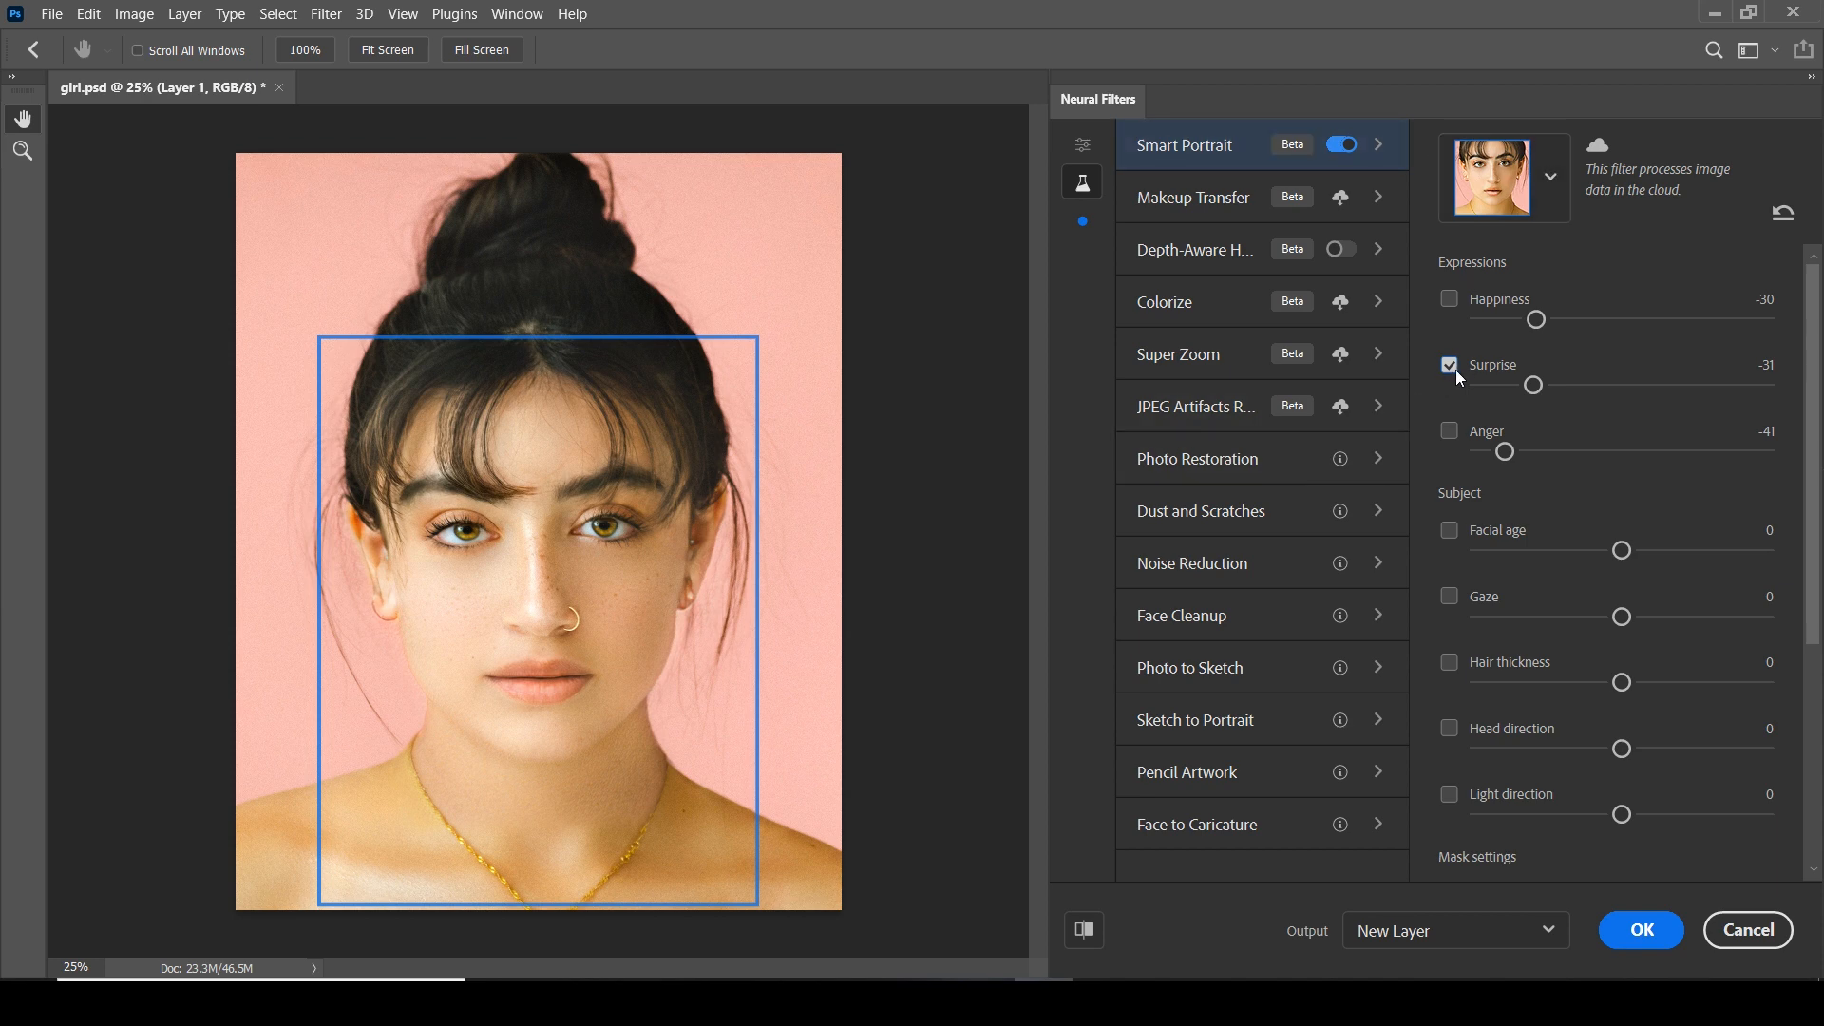
Try the Happiness expression at 50, return it to -30, and leave it disabled
{"action": "left_click", "coordinate": [1449, 299]}
{"action": "left_click_drag", "start_coordinate": [1539, 321], "coordinate": [1814, 352]}
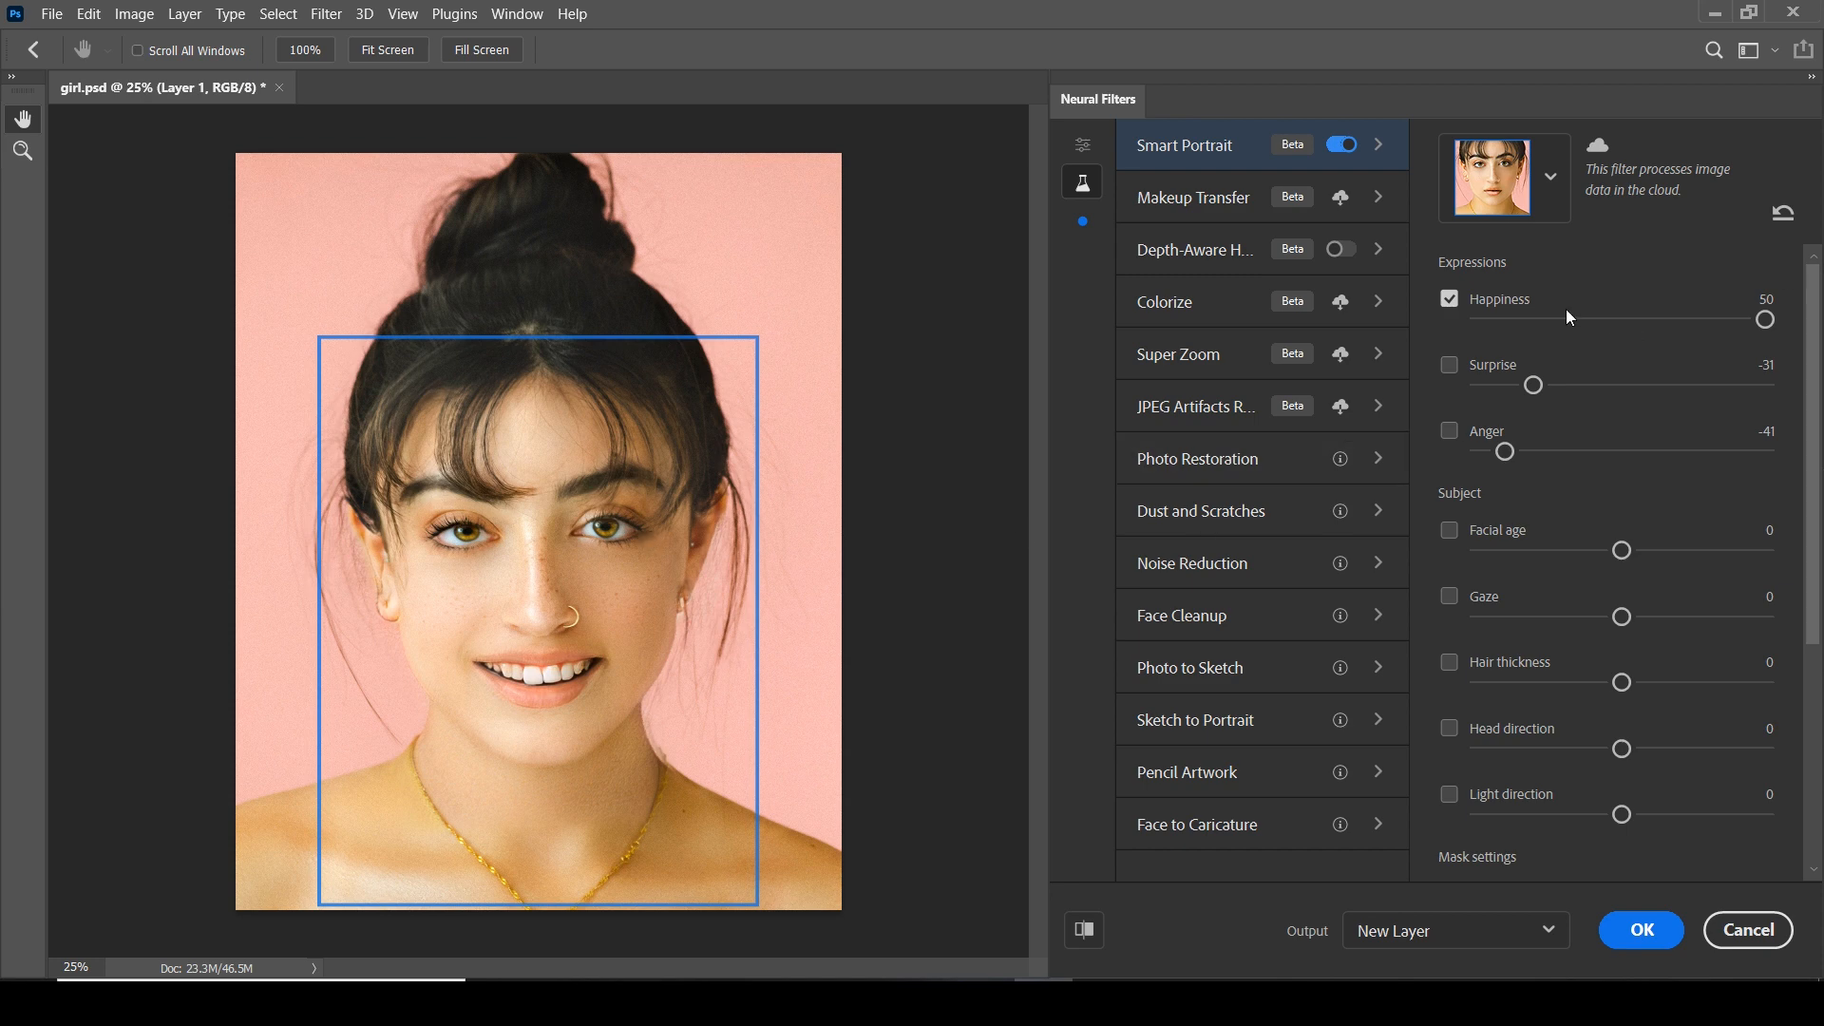
{"action": "left_click_drag", "start_coordinate": [1767, 320], "coordinate": [1531, 326]}
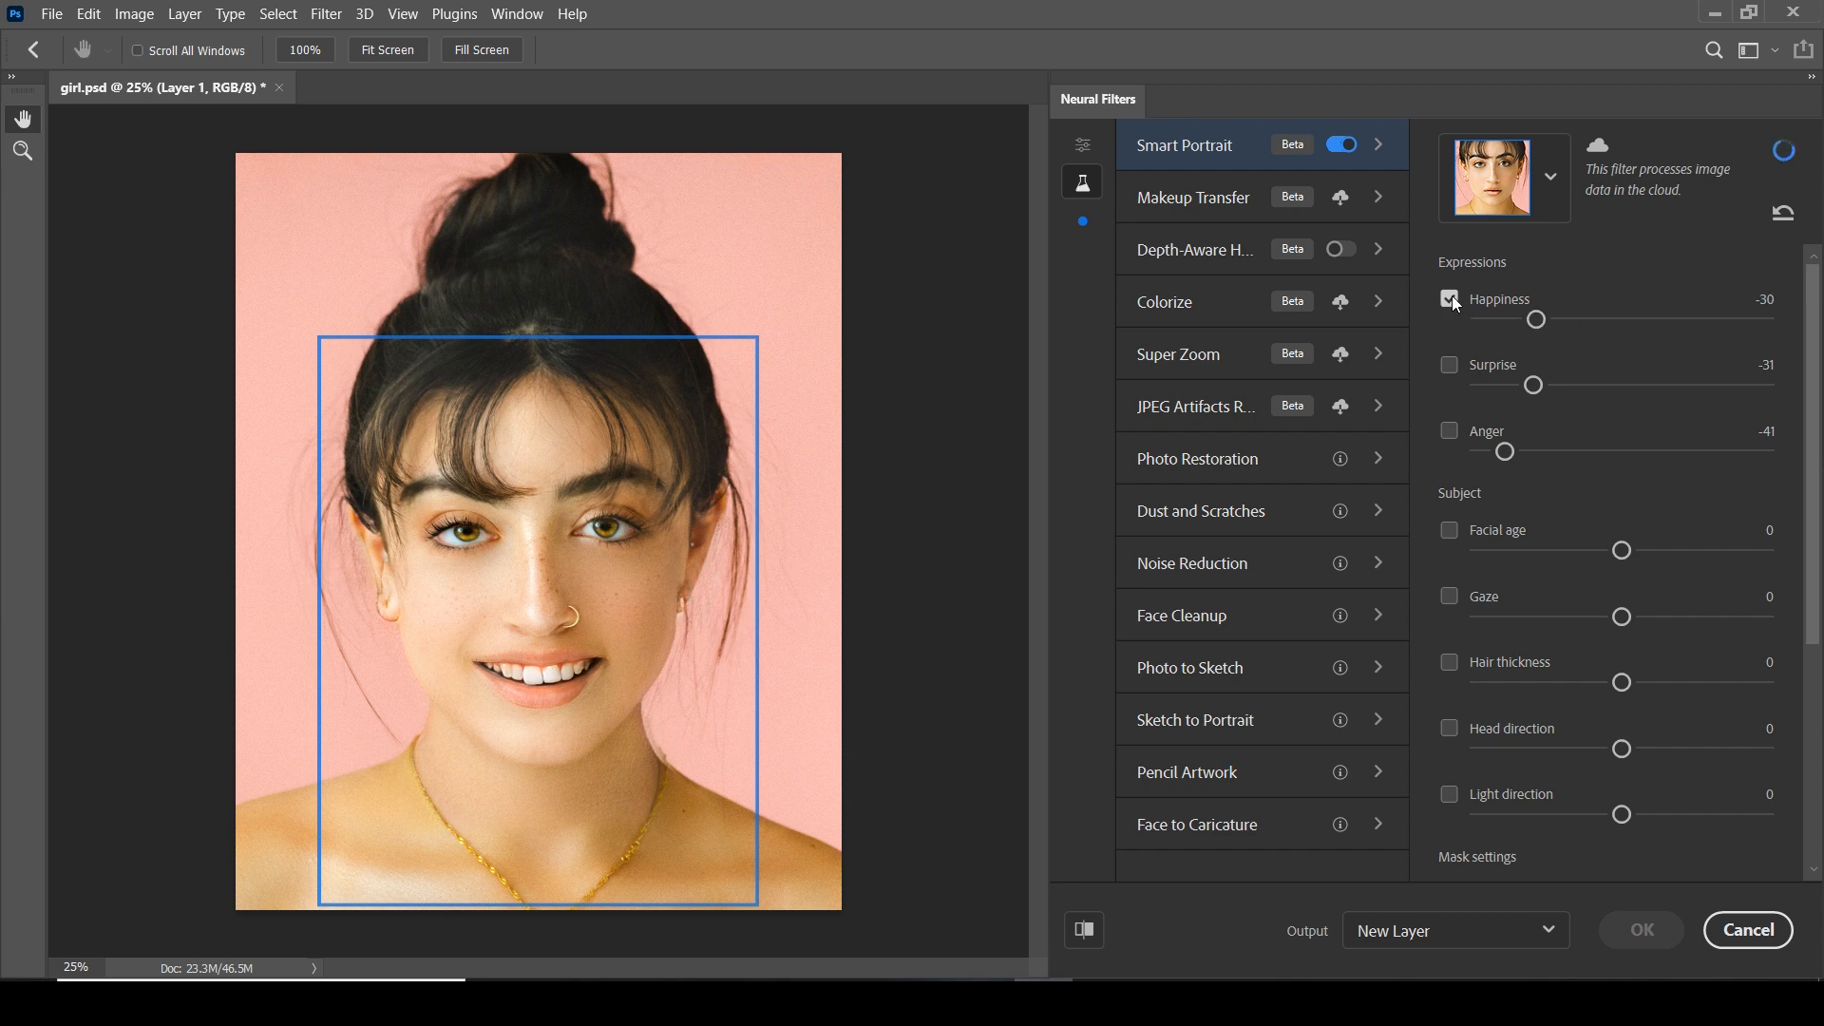
Re-enable the Anger expression, output the filter to a new layer, and toggle that layer to compare it with the original
{"action": "left_click", "coordinate": [1461, 424]}
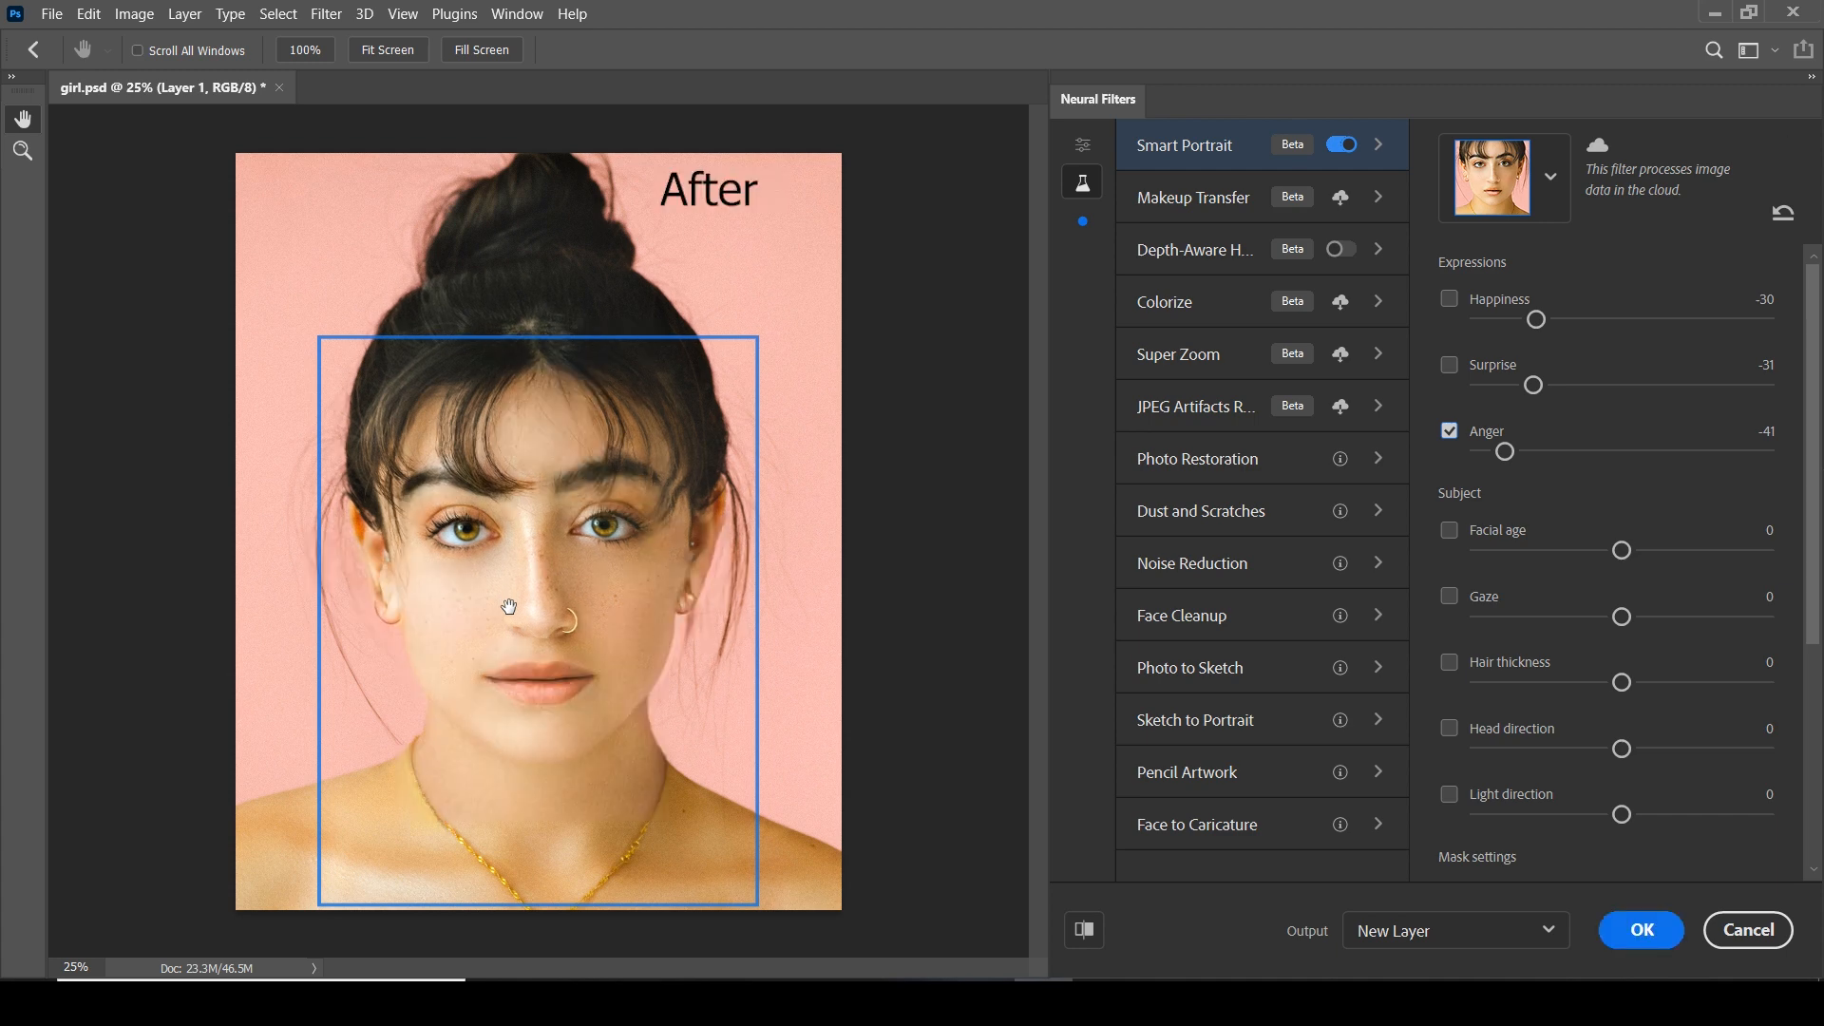
{"action": "left_click", "coordinate": [1640, 940]}
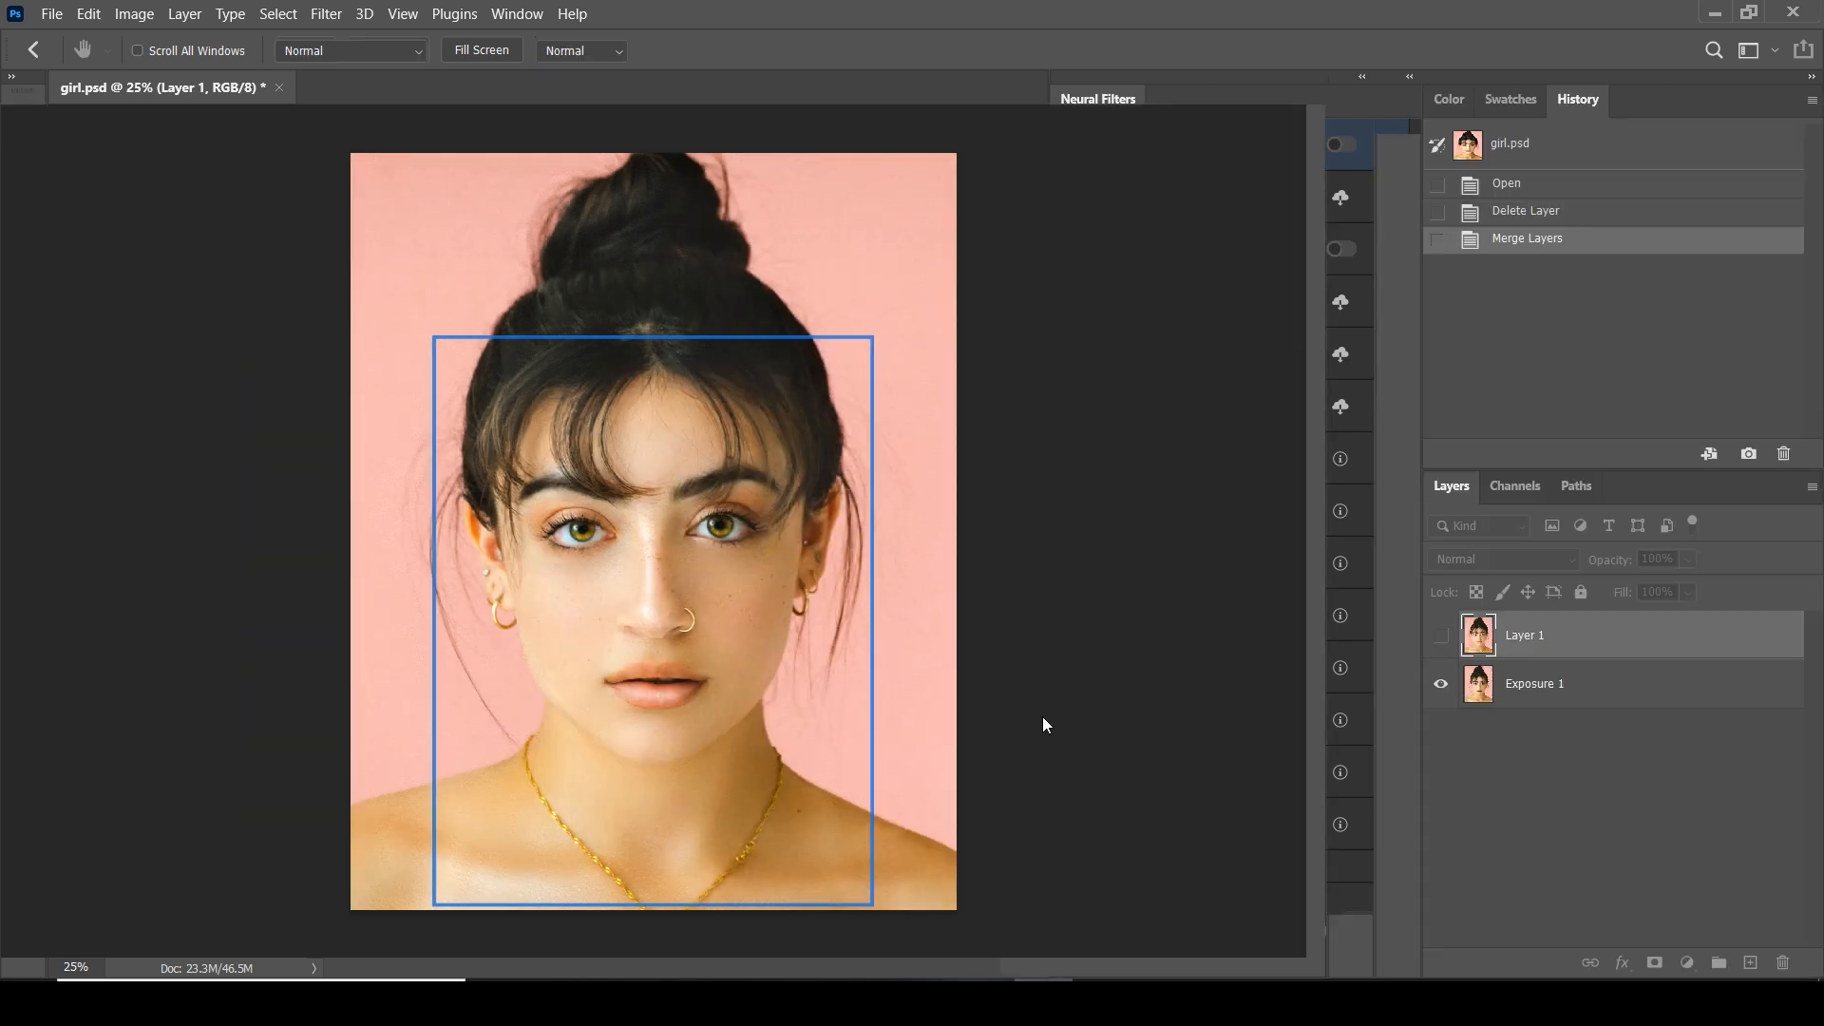
{"action": "left_click", "coordinate": [1441, 640]}
{"action": "left_click", "coordinate": [1441, 641]}
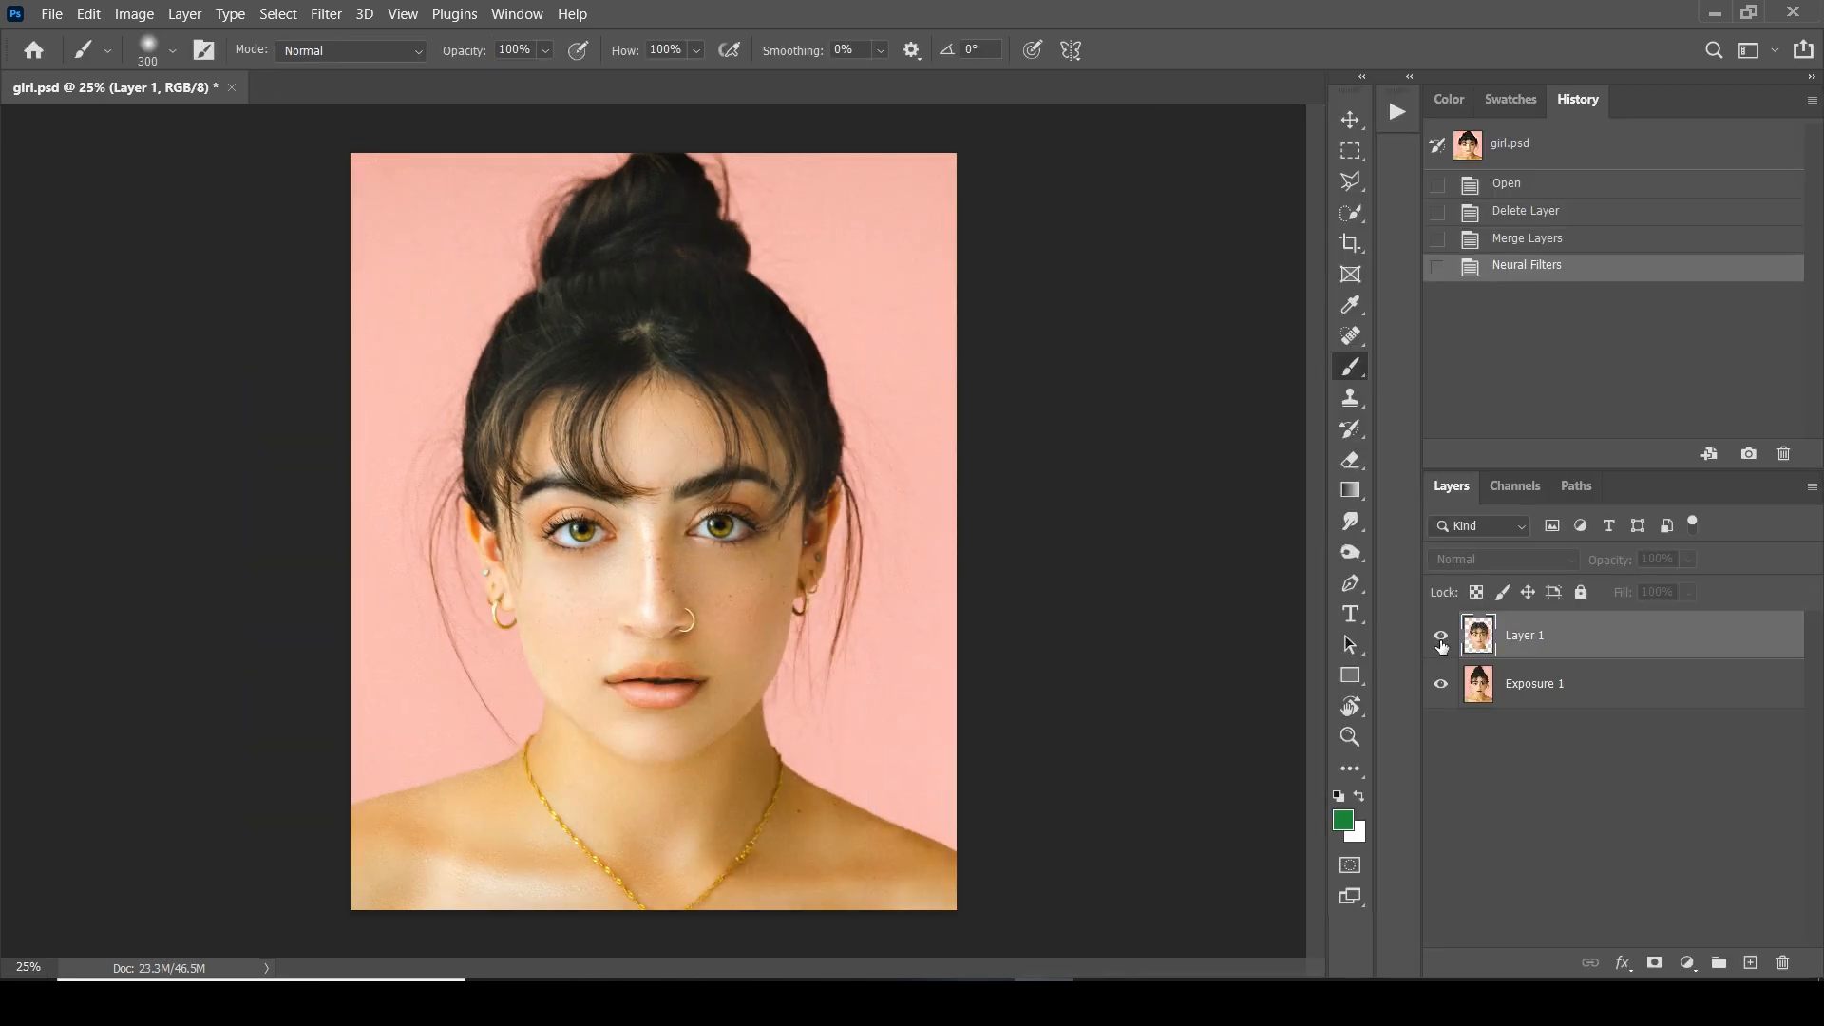
{"action": "left_click", "coordinate": [1441, 640]}
{"action": "left_click", "coordinate": [1441, 642]}
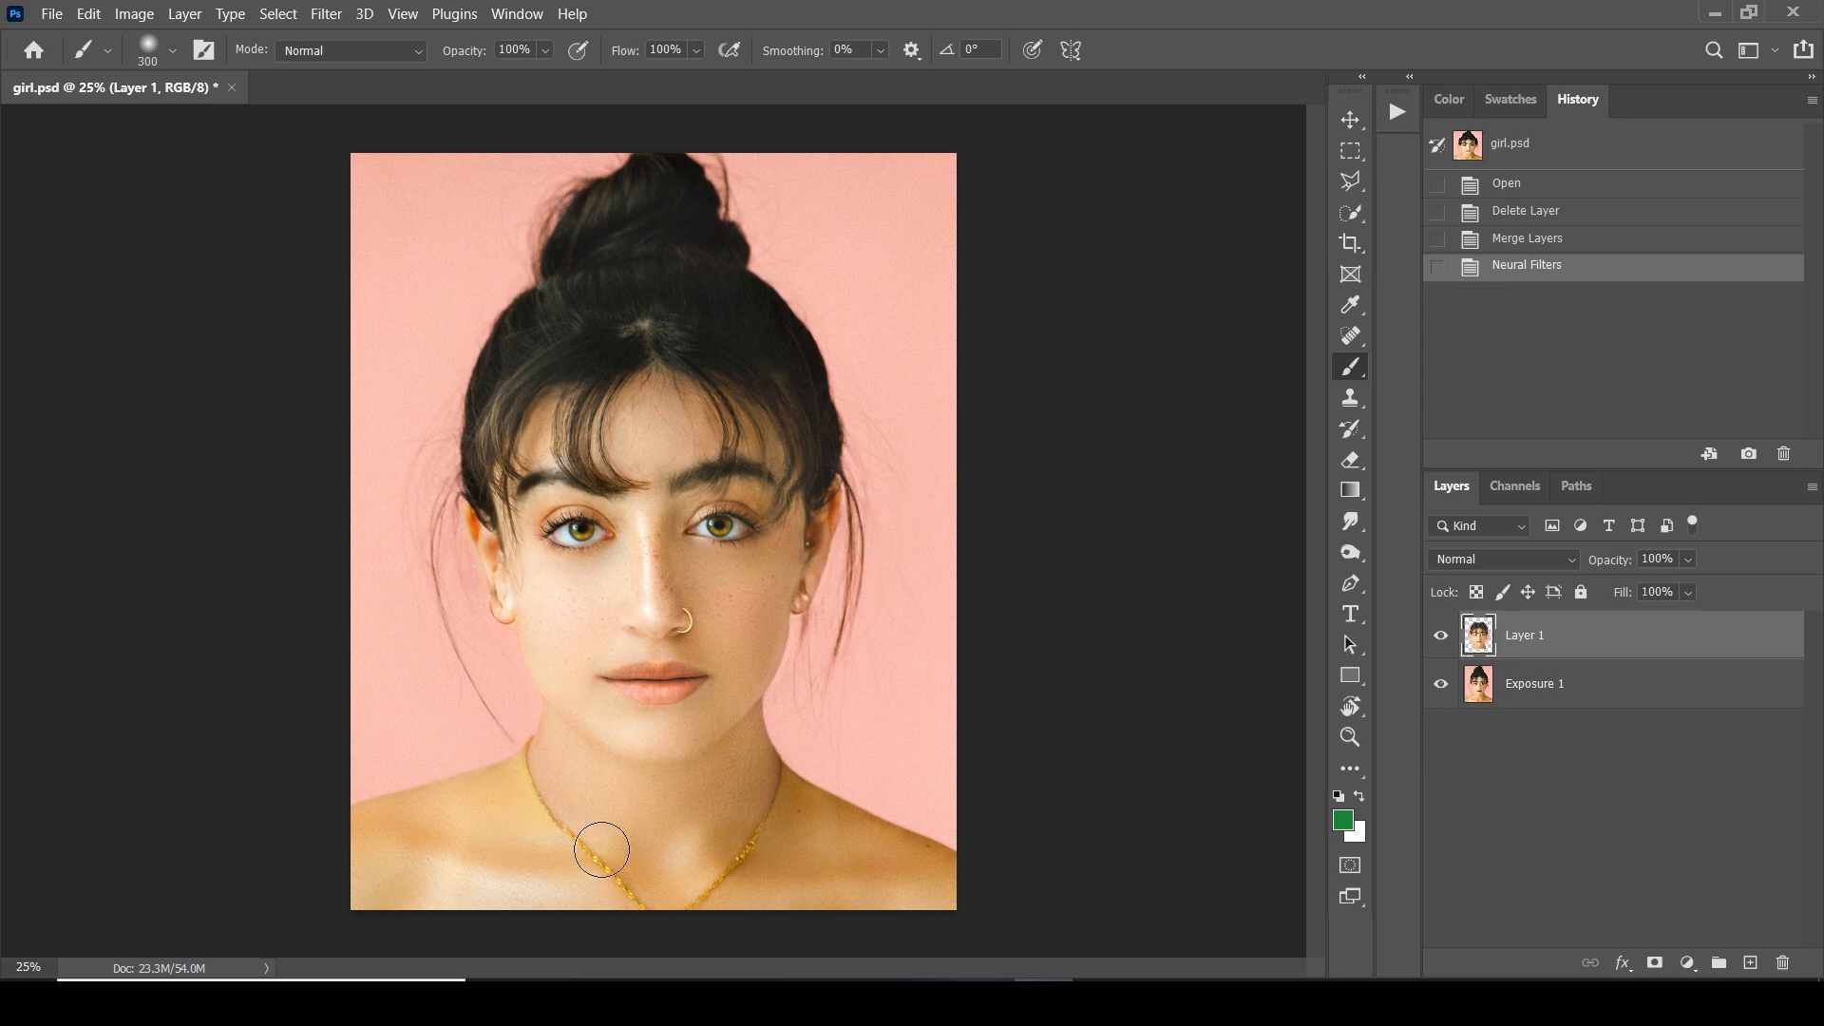
{"action": "left_click", "coordinate": [1441, 634]}
{"action": "left_click", "coordinate": [1441, 634]}
Add a layer mask to Layer 1 and enlarge the brush to 500
{"action": "left_click", "coordinate": [1654, 962]}
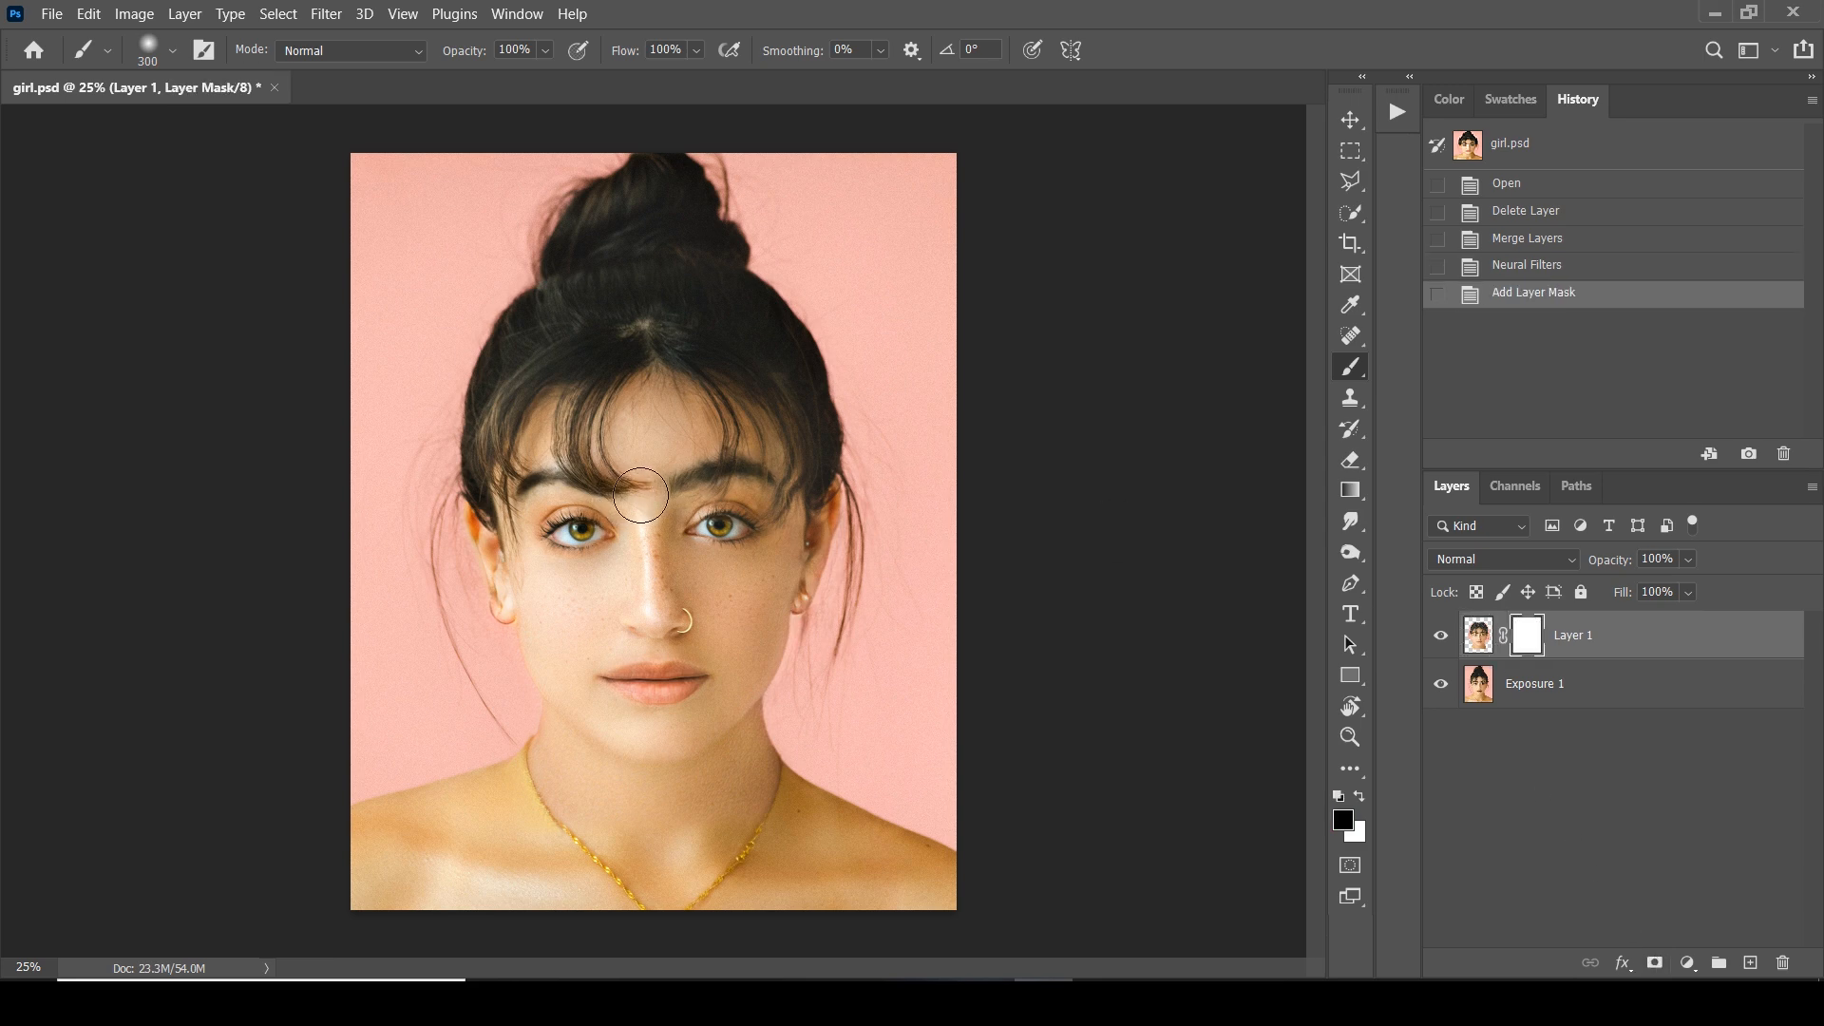
{"action": "key", "text": "bracketright"}
{"action": "key", "text": "bracketright"}
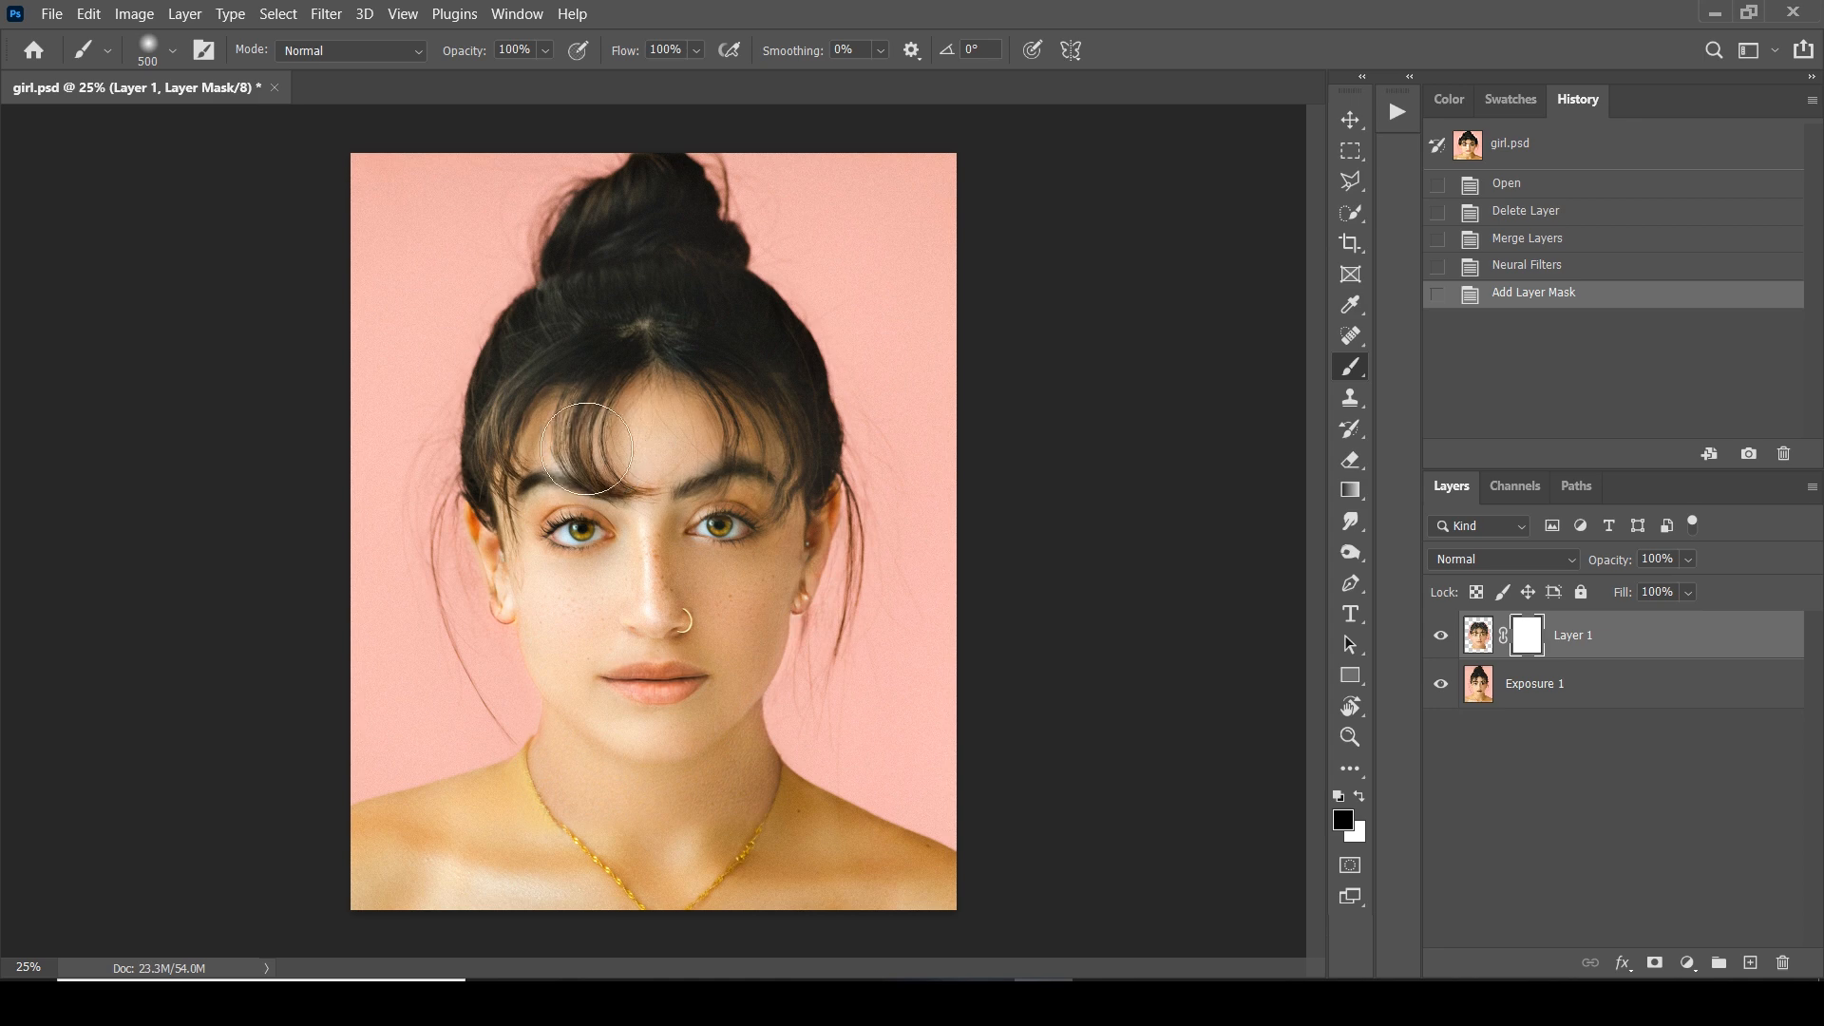
Paint black on Layer 1's mask over the forehead, both ears and the necklace area, and compare the masked layer with the original
{"action": "mouse_move", "coordinate": [655, 422]}
{"action": "left_mouse_down"}
{"action": "mouse_move", "coordinate": [722, 437]}
{"action": "mouse_move", "coordinate": [703, 418]}
{"action": "mouse_move", "coordinate": [656, 427]}
{"action": "left_mouse_up"}
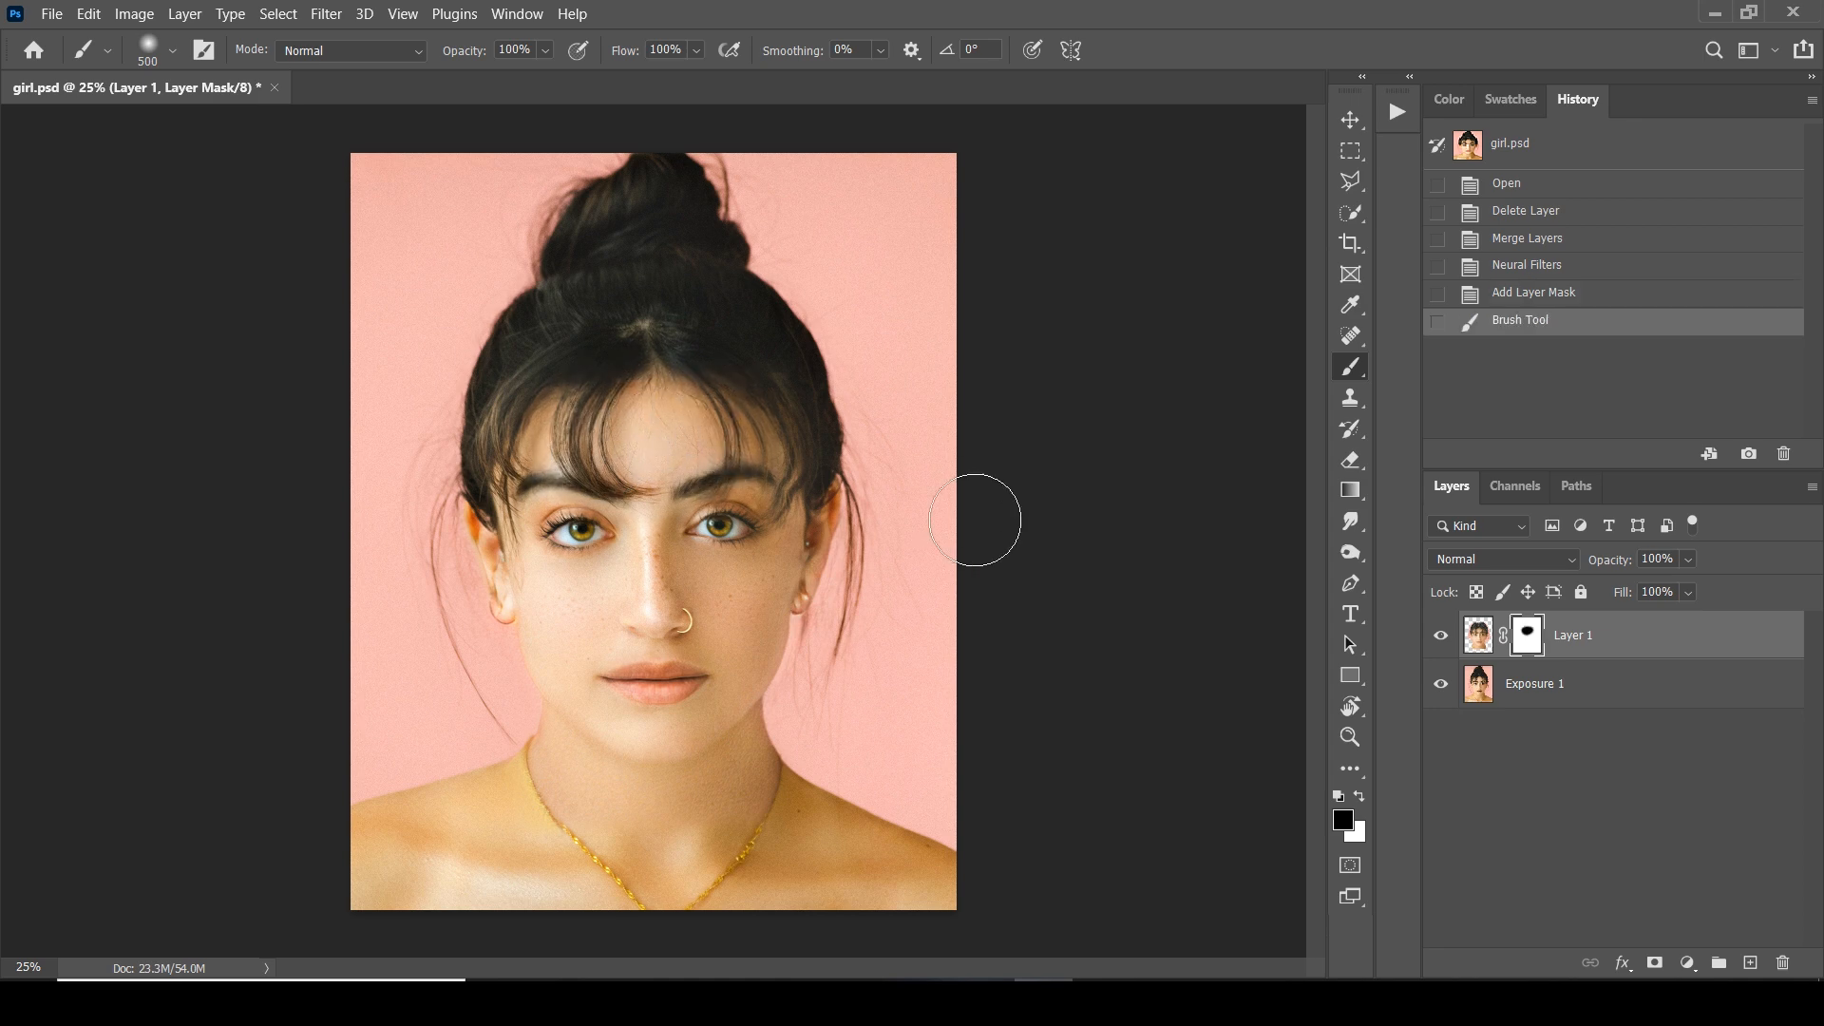
{"action": "key", "text": "ctrl+z"}
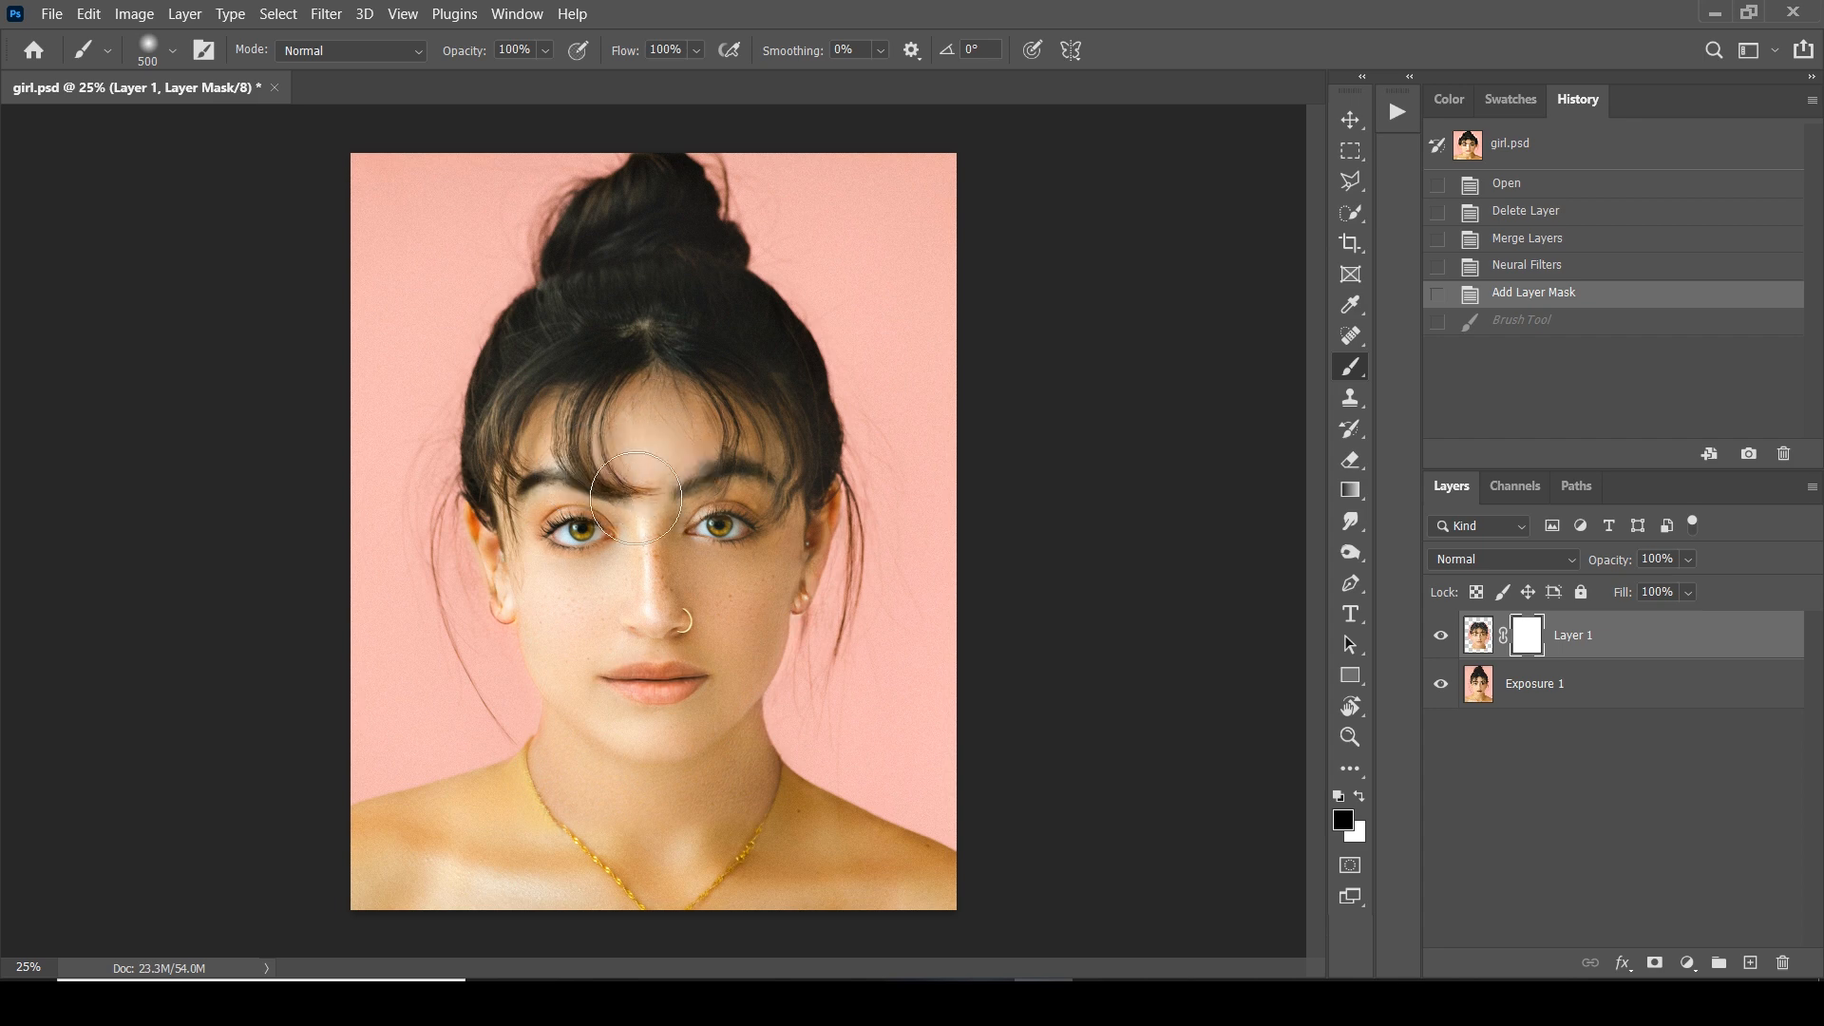
{"action": "mouse_move", "coordinate": [645, 468]}
{"action": "left_mouse_down"}
{"action": "mouse_move", "coordinate": [727, 525]}
{"action": "mouse_move", "coordinate": [720, 484]}
{"action": "left_mouse_up"}
{"action": "mouse_move", "coordinate": [447, 504]}
{"action": "left_mouse_down"}
{"action": "mouse_move", "coordinate": [460, 605]}
{"action": "mouse_move", "coordinate": [464, 531]}
{"action": "mouse_move", "coordinate": [488, 627]}
{"action": "left_mouse_up"}
{"action": "left_click_drag", "start_coordinate": [842, 505], "coordinate": [819, 639]}
{"action": "mouse_move", "coordinate": [509, 759]}
{"action": "left_mouse_down"}
{"action": "mouse_move", "coordinate": [602, 816]}
{"action": "mouse_move", "coordinate": [617, 870]}
{"action": "mouse_move", "coordinate": [777, 850]}
{"action": "mouse_move", "coordinate": [795, 834]}
{"action": "mouse_move", "coordinate": [782, 787]}
{"action": "mouse_move", "coordinate": [728, 847]}
{"action": "mouse_move", "coordinate": [800, 796]}
{"action": "mouse_move", "coordinate": [794, 774]}
{"action": "mouse_move", "coordinate": [699, 860]}
{"action": "mouse_move", "coordinate": [579, 856]}
{"action": "left_mouse_up"}
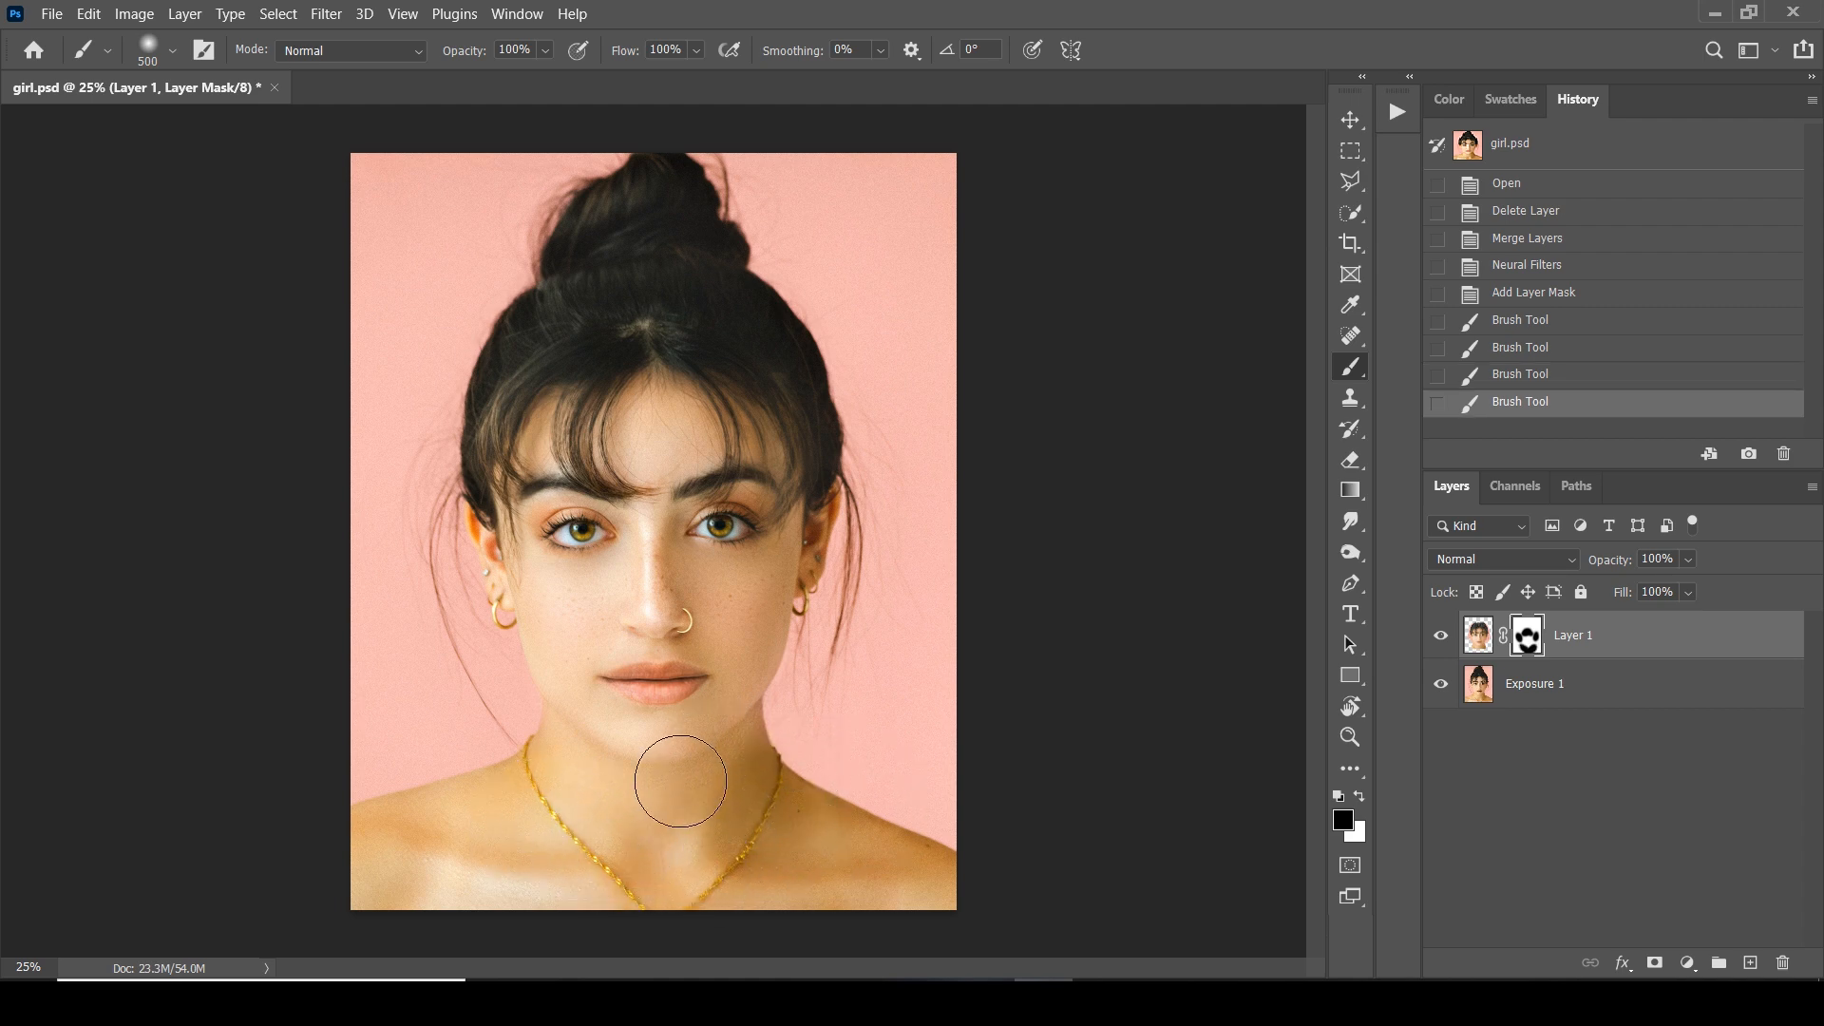
{"action": "mouse_move", "coordinate": [650, 627]}
{"action": "left_mouse_down"}
{"action": "mouse_move", "coordinate": [682, 721]}
{"action": "mouse_move", "coordinate": [622, 679]}
{"action": "mouse_move", "coordinate": [678, 683]}
{"action": "mouse_move", "coordinate": [695, 751]}
{"action": "mouse_move", "coordinate": [657, 736]}
{"action": "left_mouse_up"}
{"action": "left_click", "coordinate": [1441, 636]}
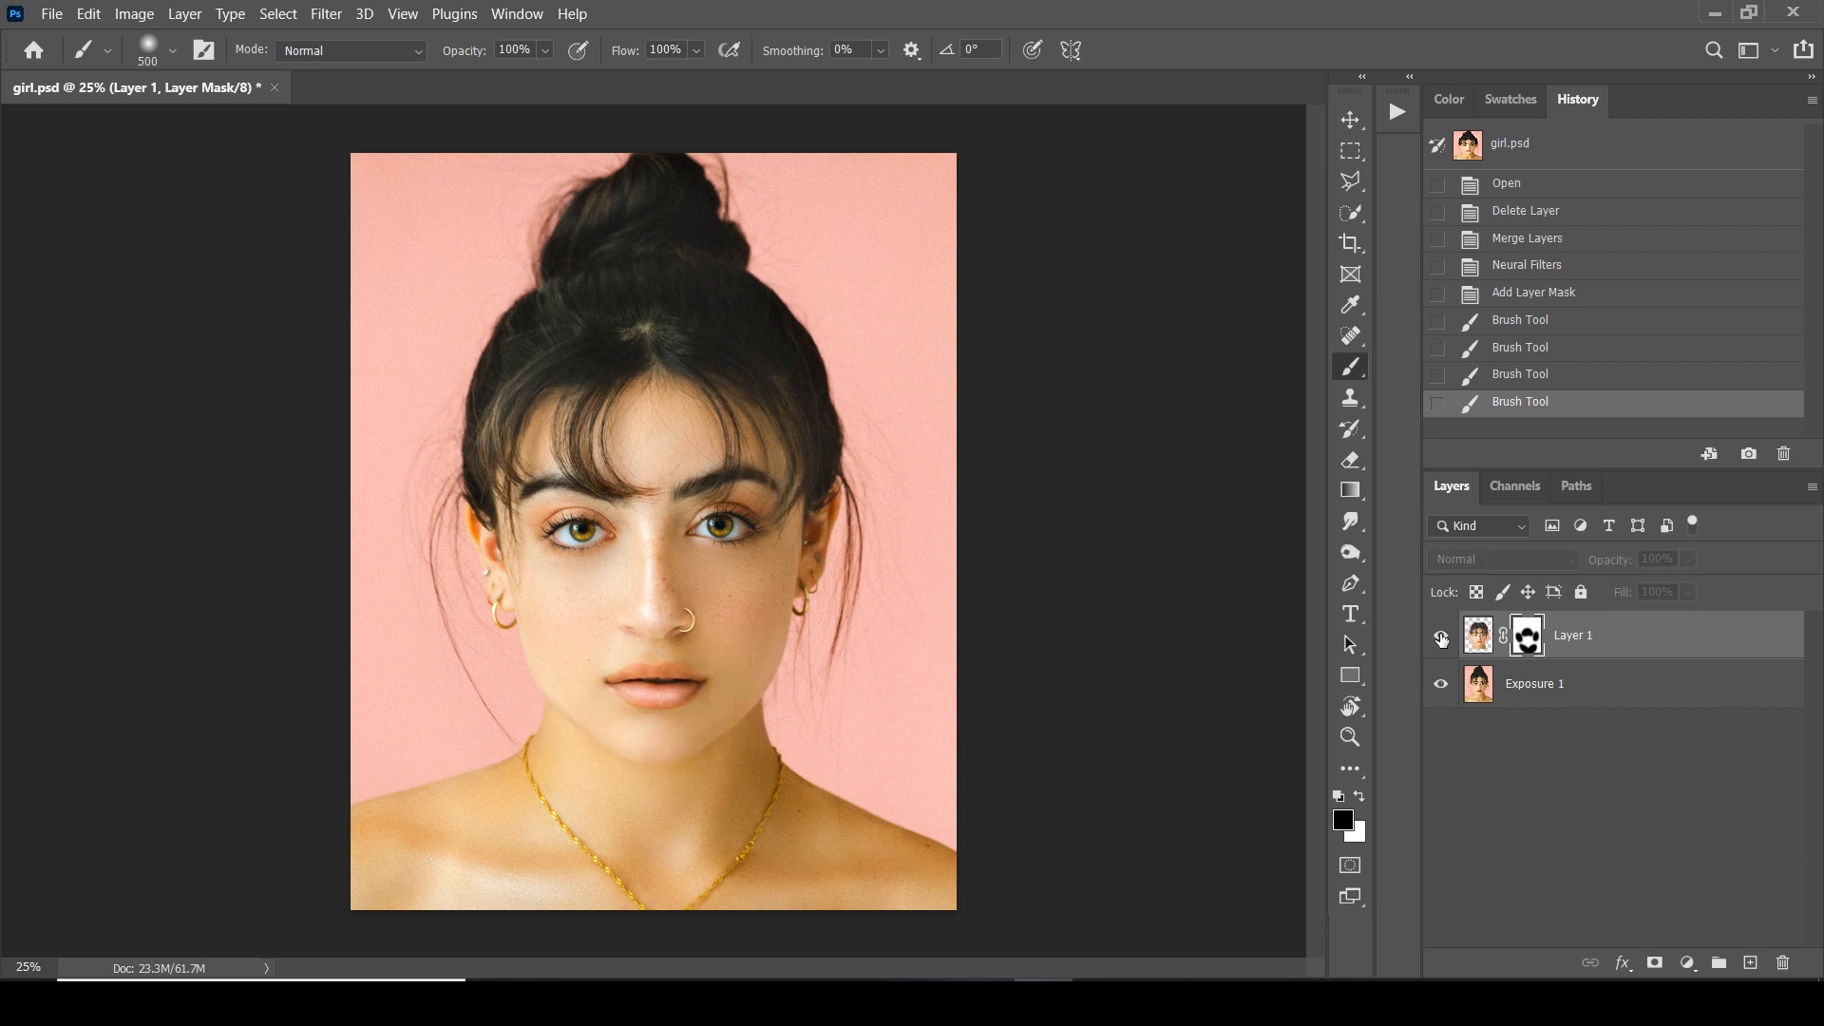
{"action": "left_click", "coordinate": [1441, 637]}
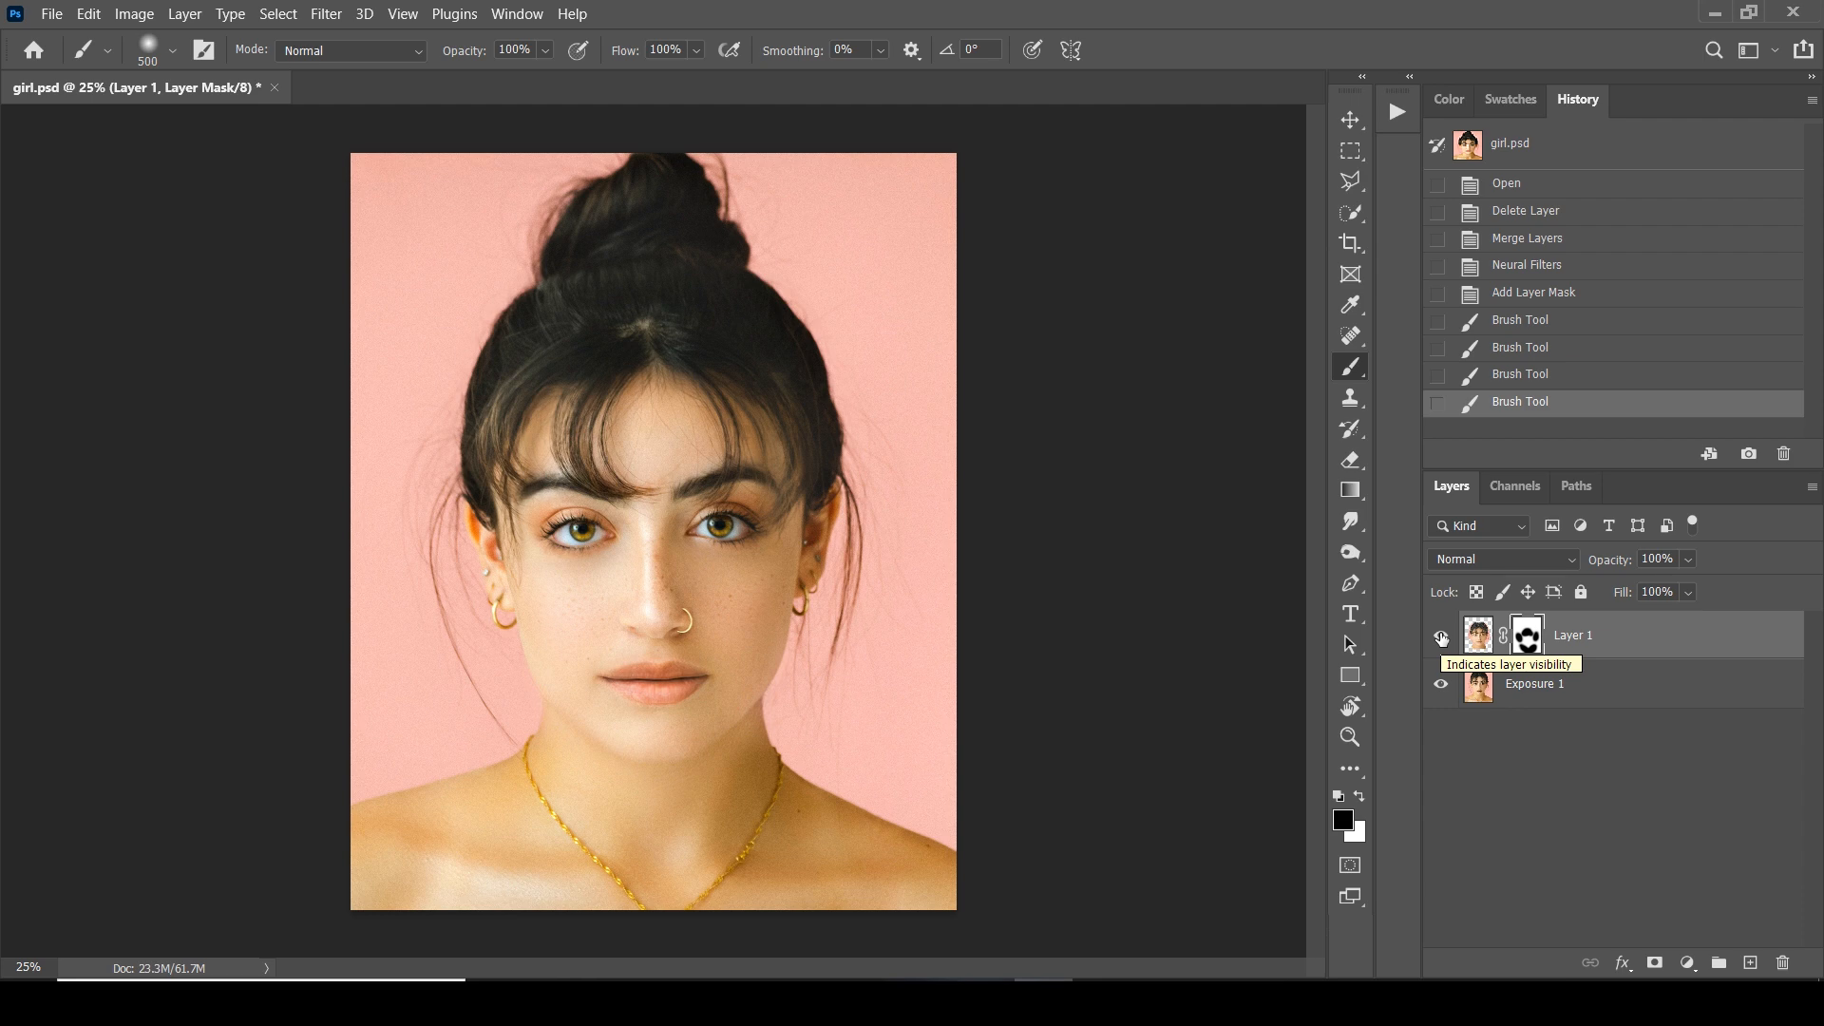
{"action": "left_click", "coordinate": [1441, 637]}
{"action": "left_click", "coordinate": [1441, 636]}
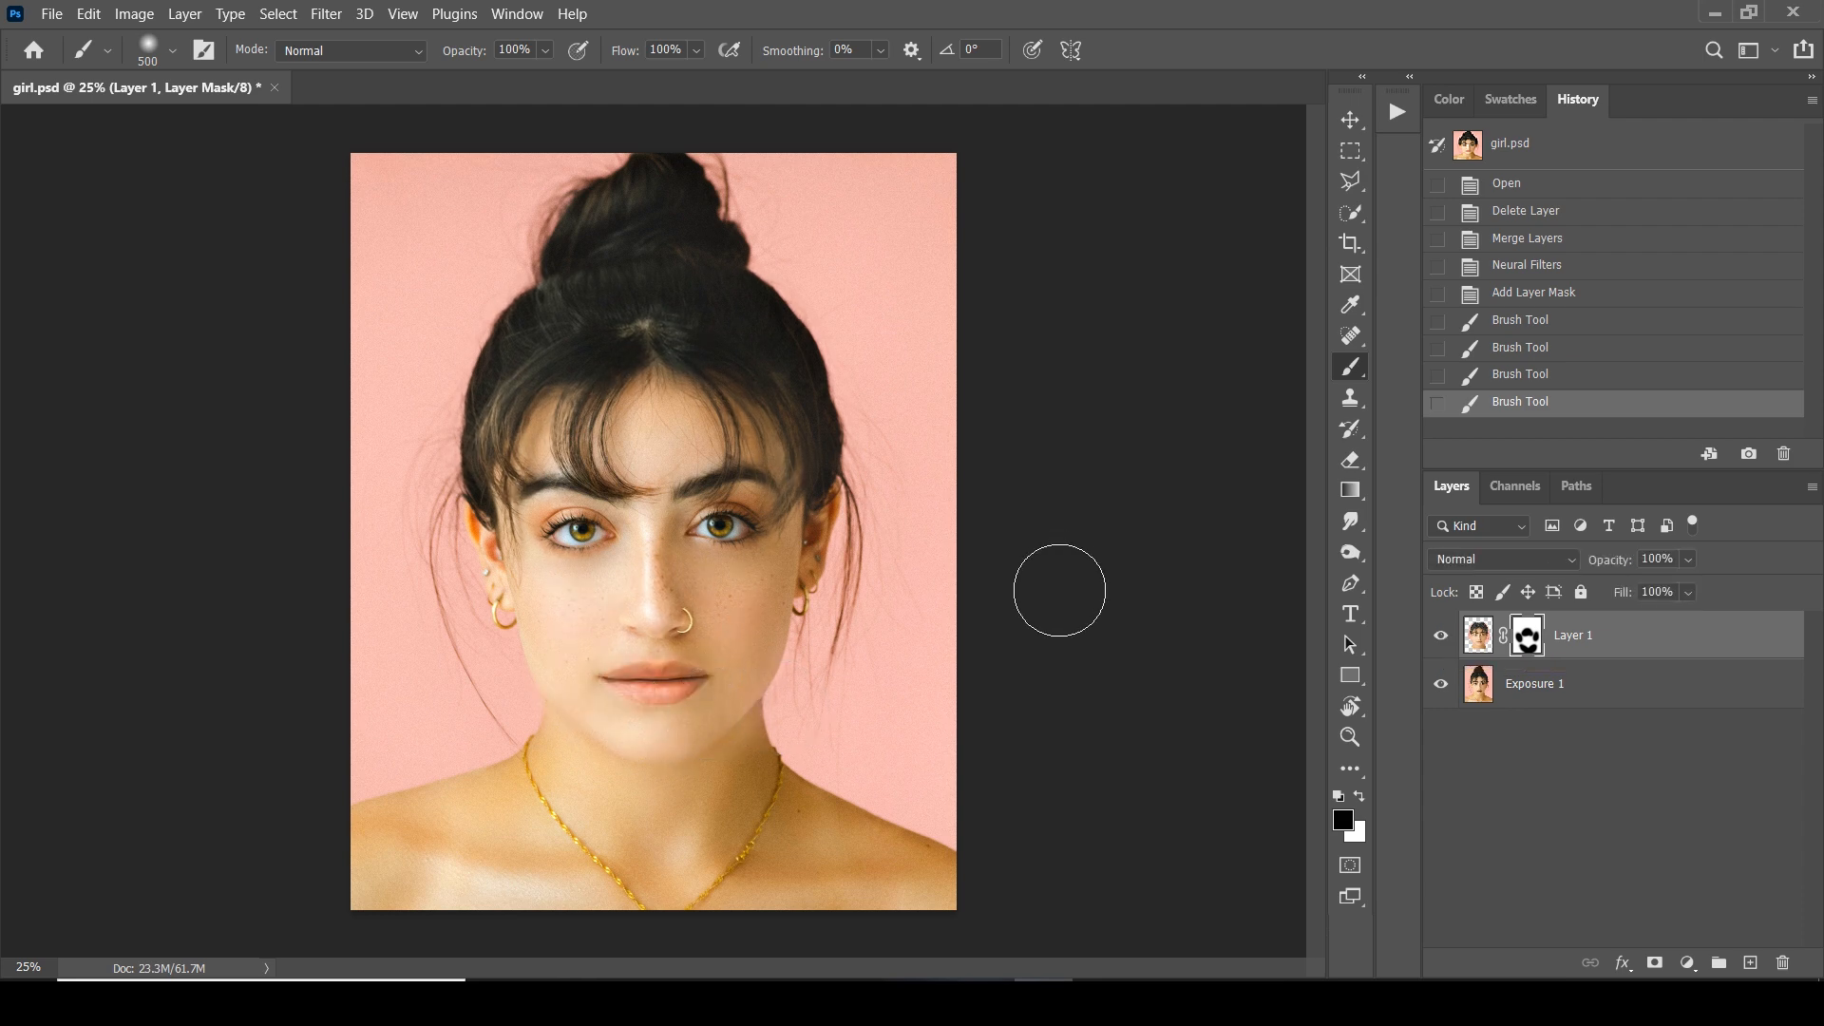
Hide Layer 1 and reopen Neural Filters on the Exposure 1 layer
{"action": "left_click", "coordinate": [1460, 681]}
{"action": "left_click", "coordinate": [1446, 637]}
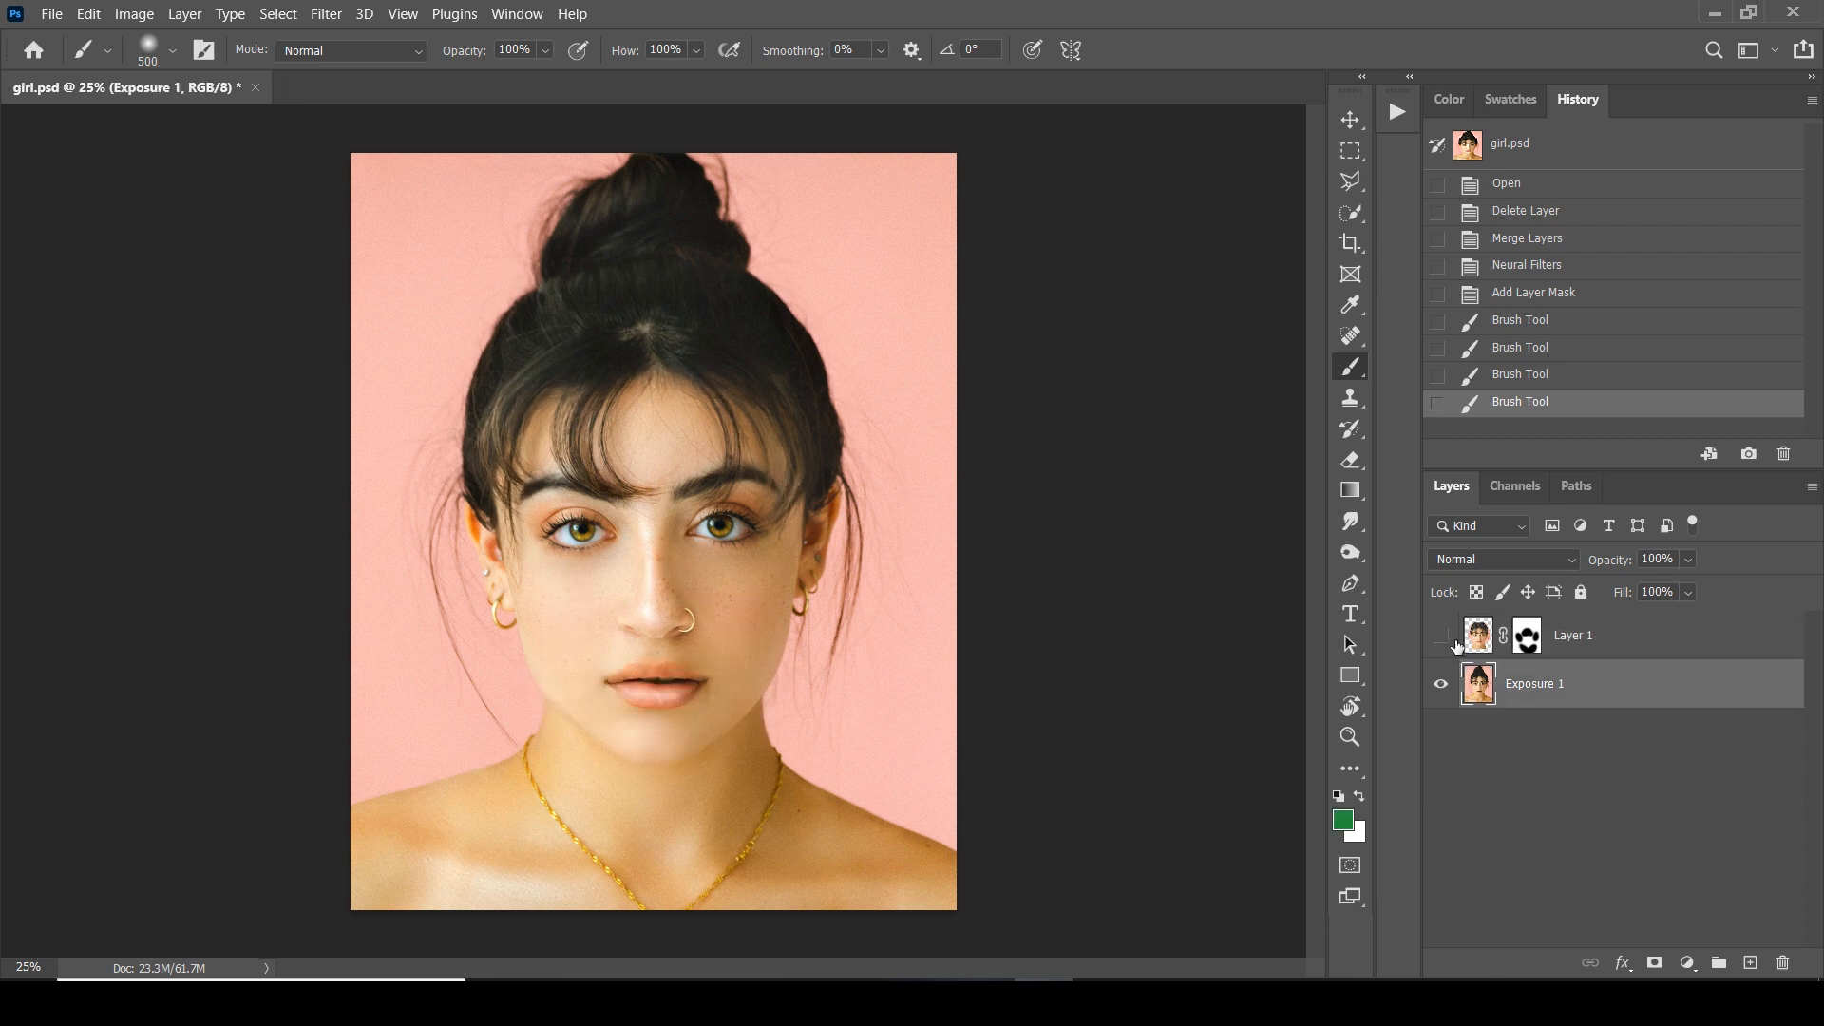
{"action": "left_click", "coordinate": [324, 14]}
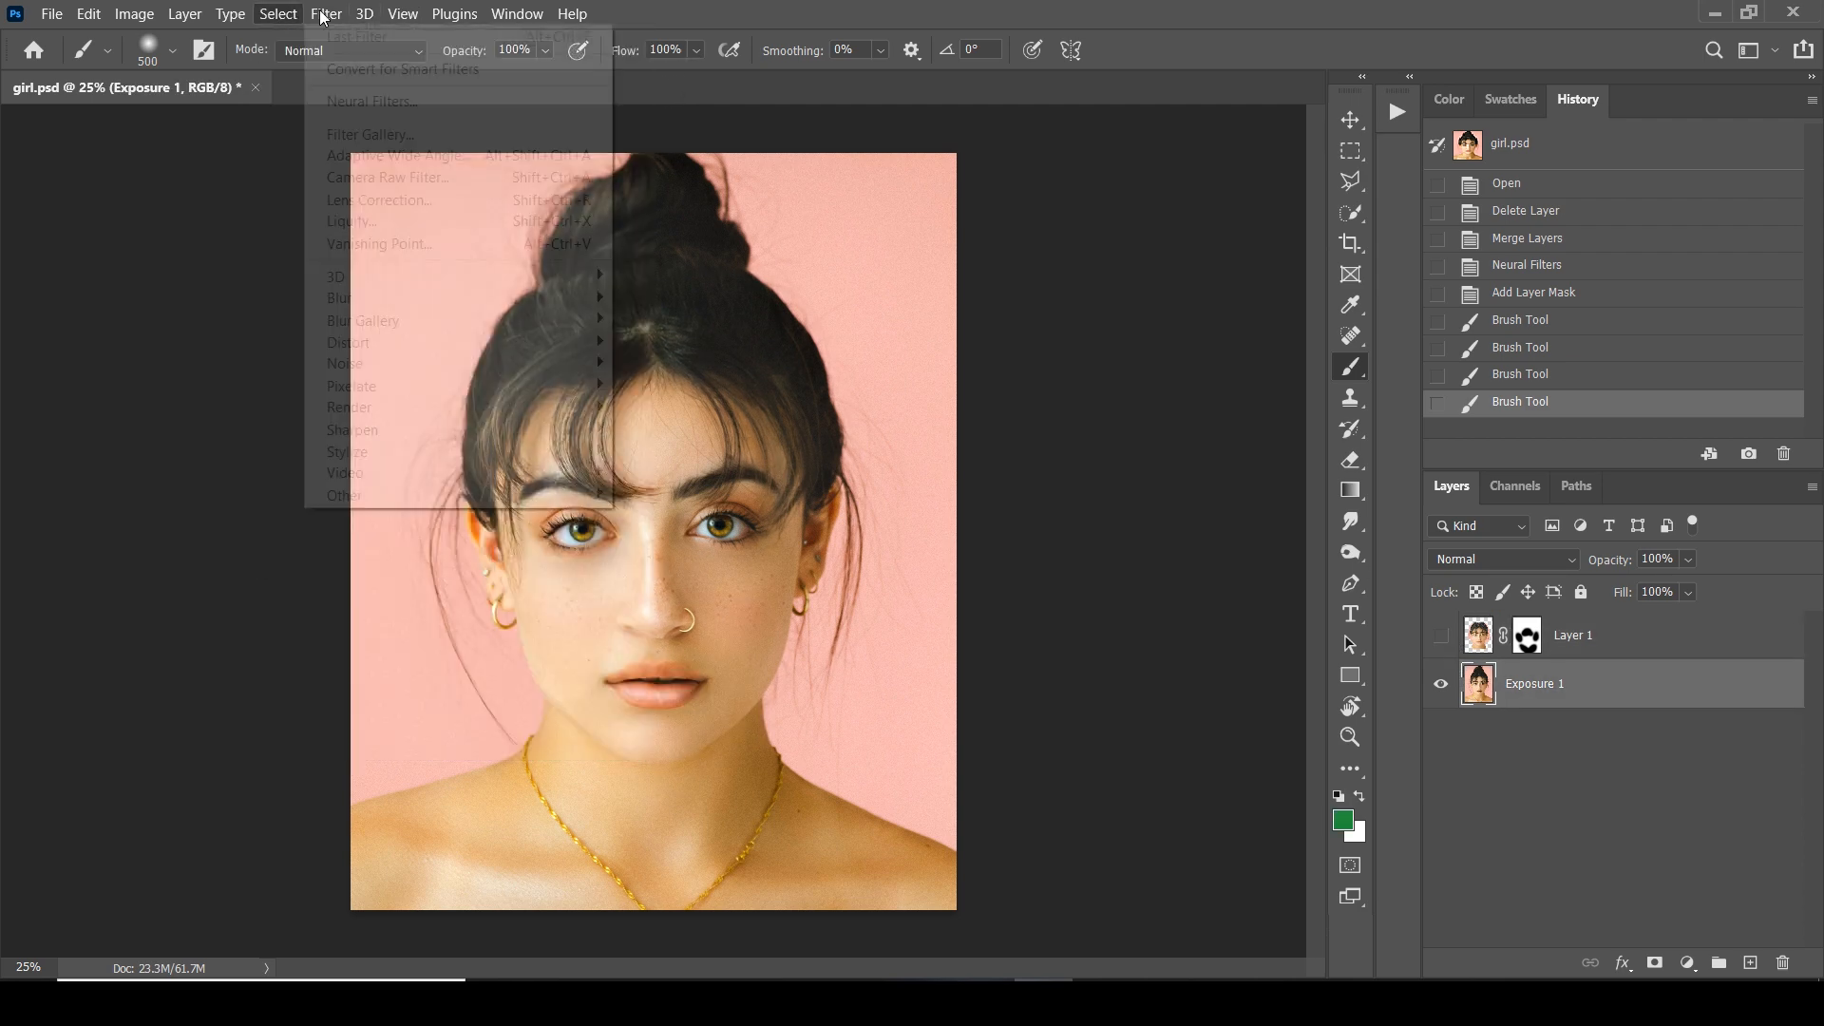
{"action": "left_click", "coordinate": [396, 103]}
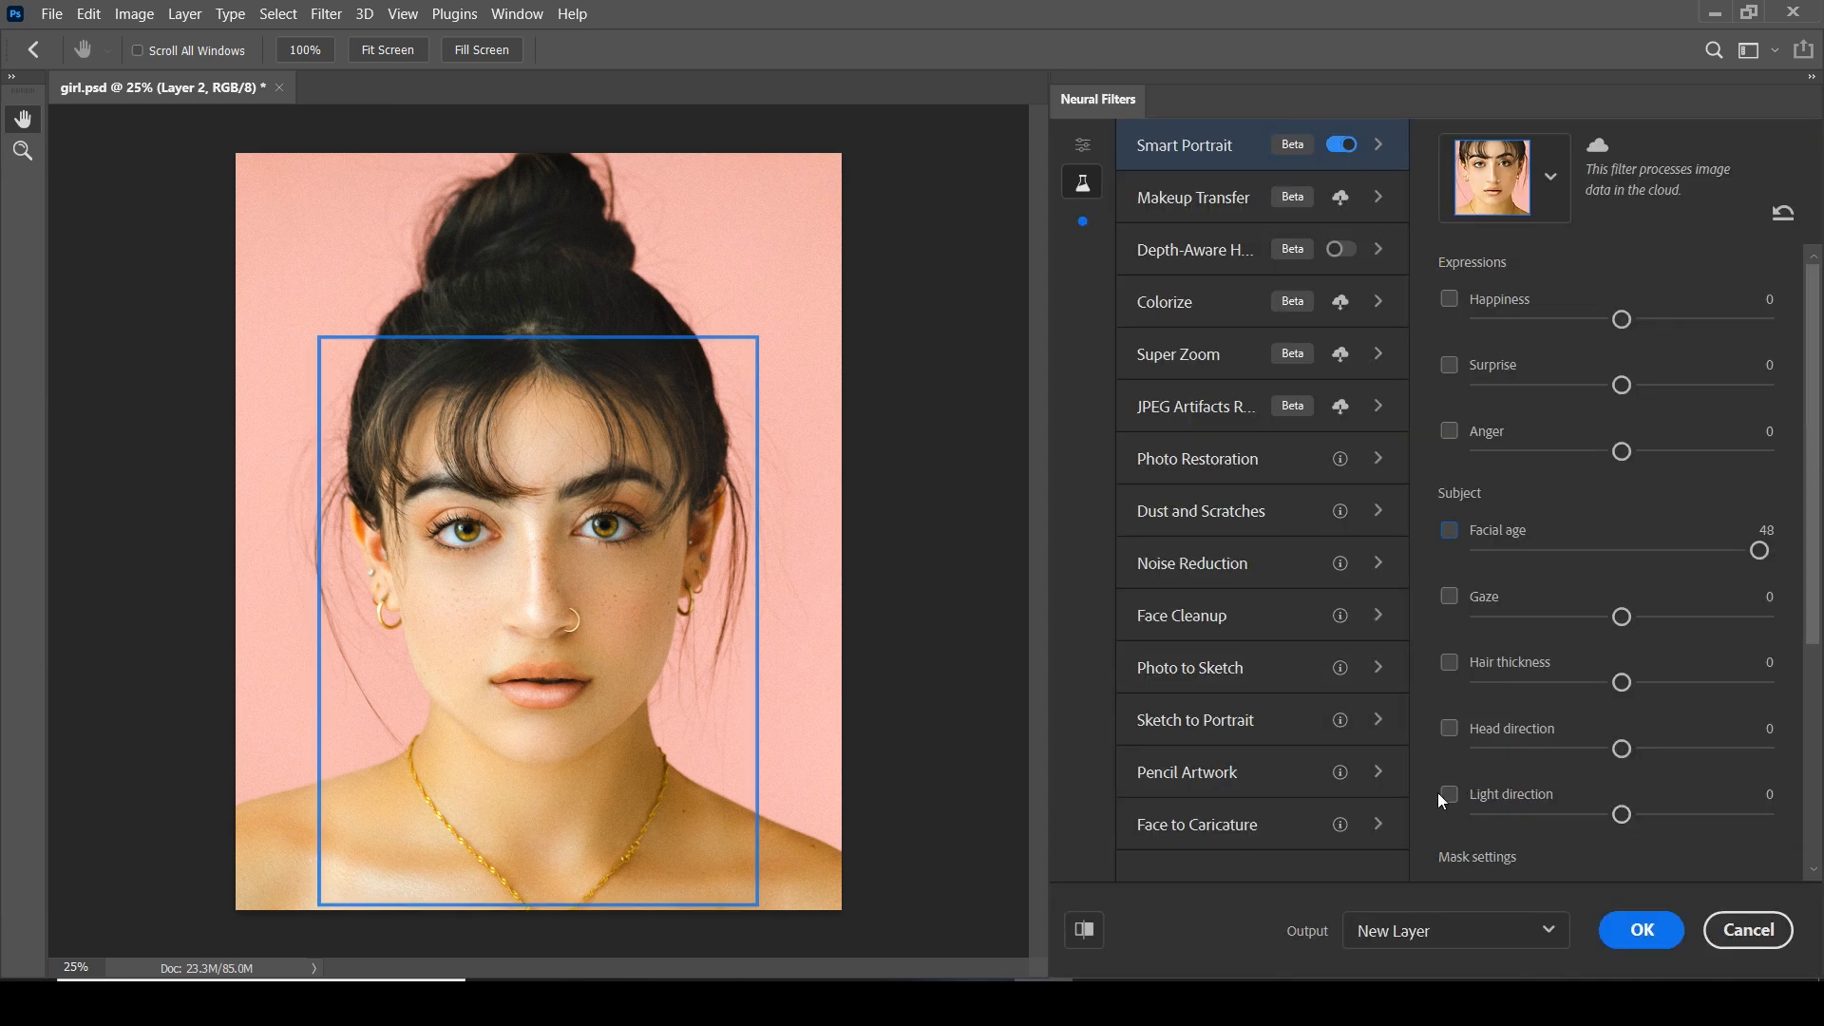
Try the Smart Portrait Gaze adjustment at 17 and at -46, leaving it disabled
{"action": "left_click", "coordinate": [1450, 730]}
{"action": "left_click", "coordinate": [1449, 729]}
{"action": "left_click", "coordinate": [1449, 597]}
{"action": "left_click_drag", "start_coordinate": [1624, 618], "coordinate": [1671, 617]}
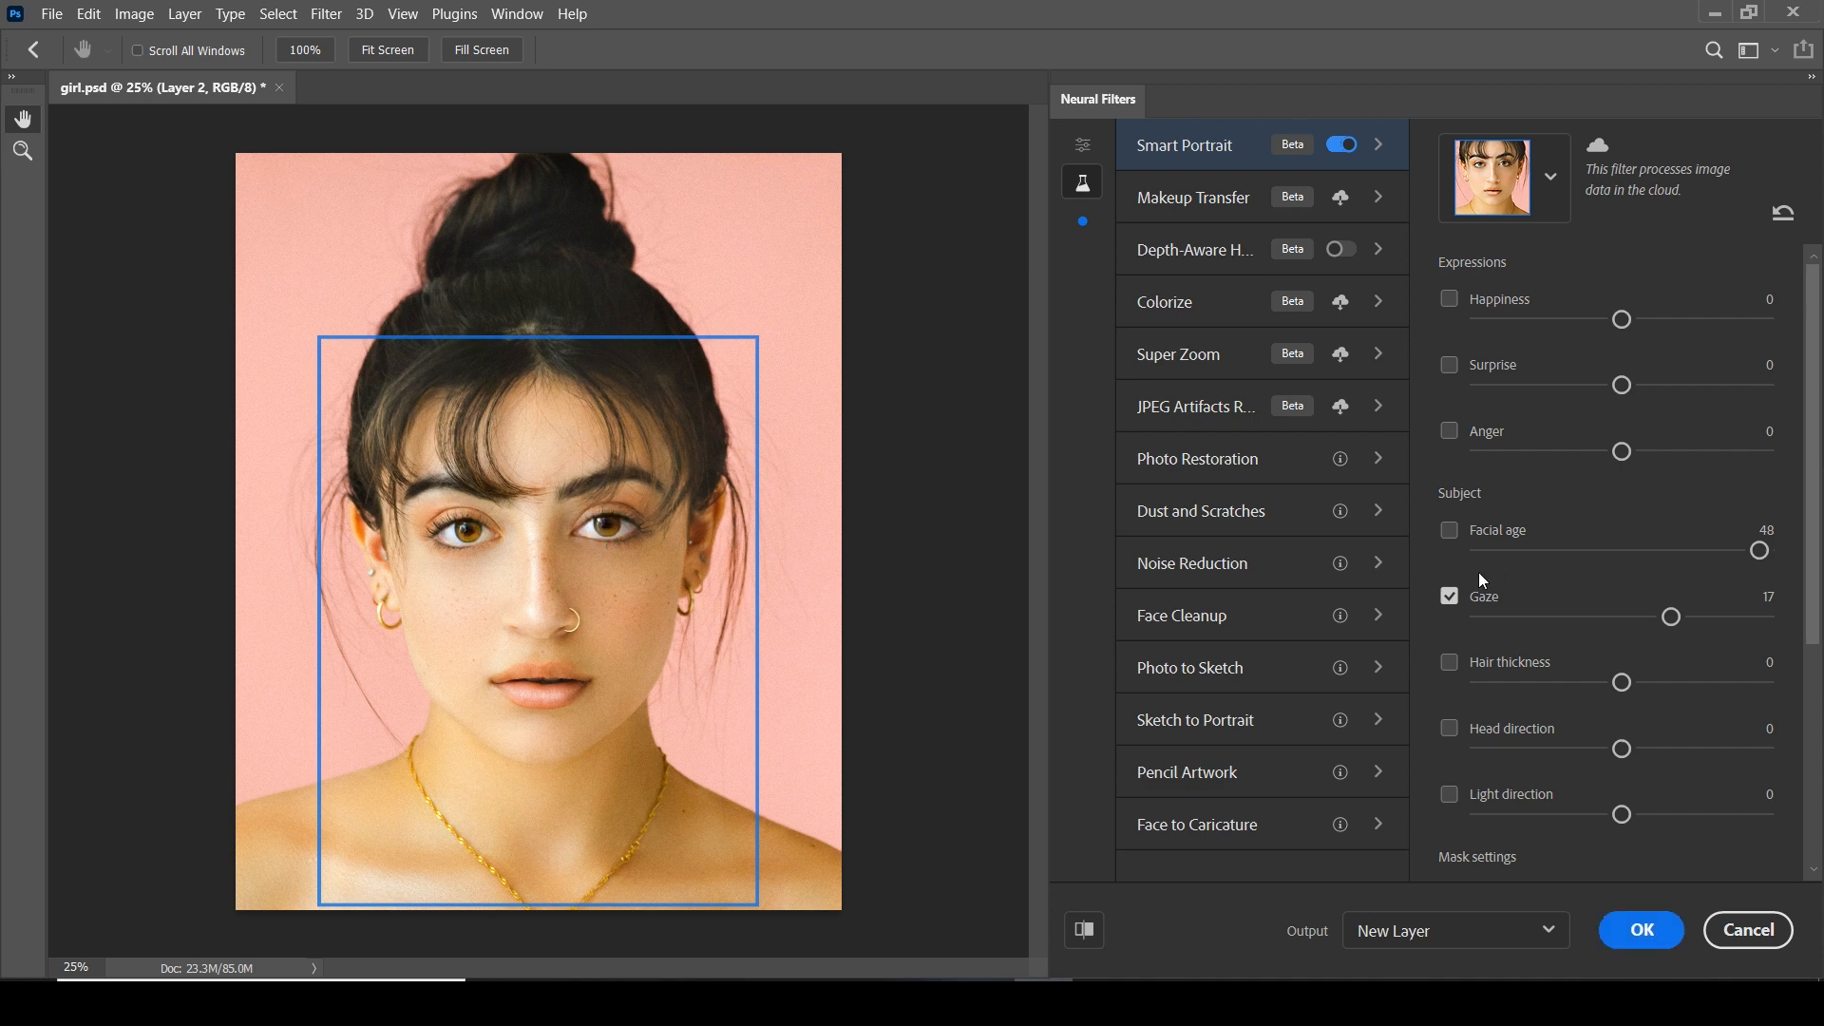
{"action": "left_click", "coordinate": [1449, 596]}
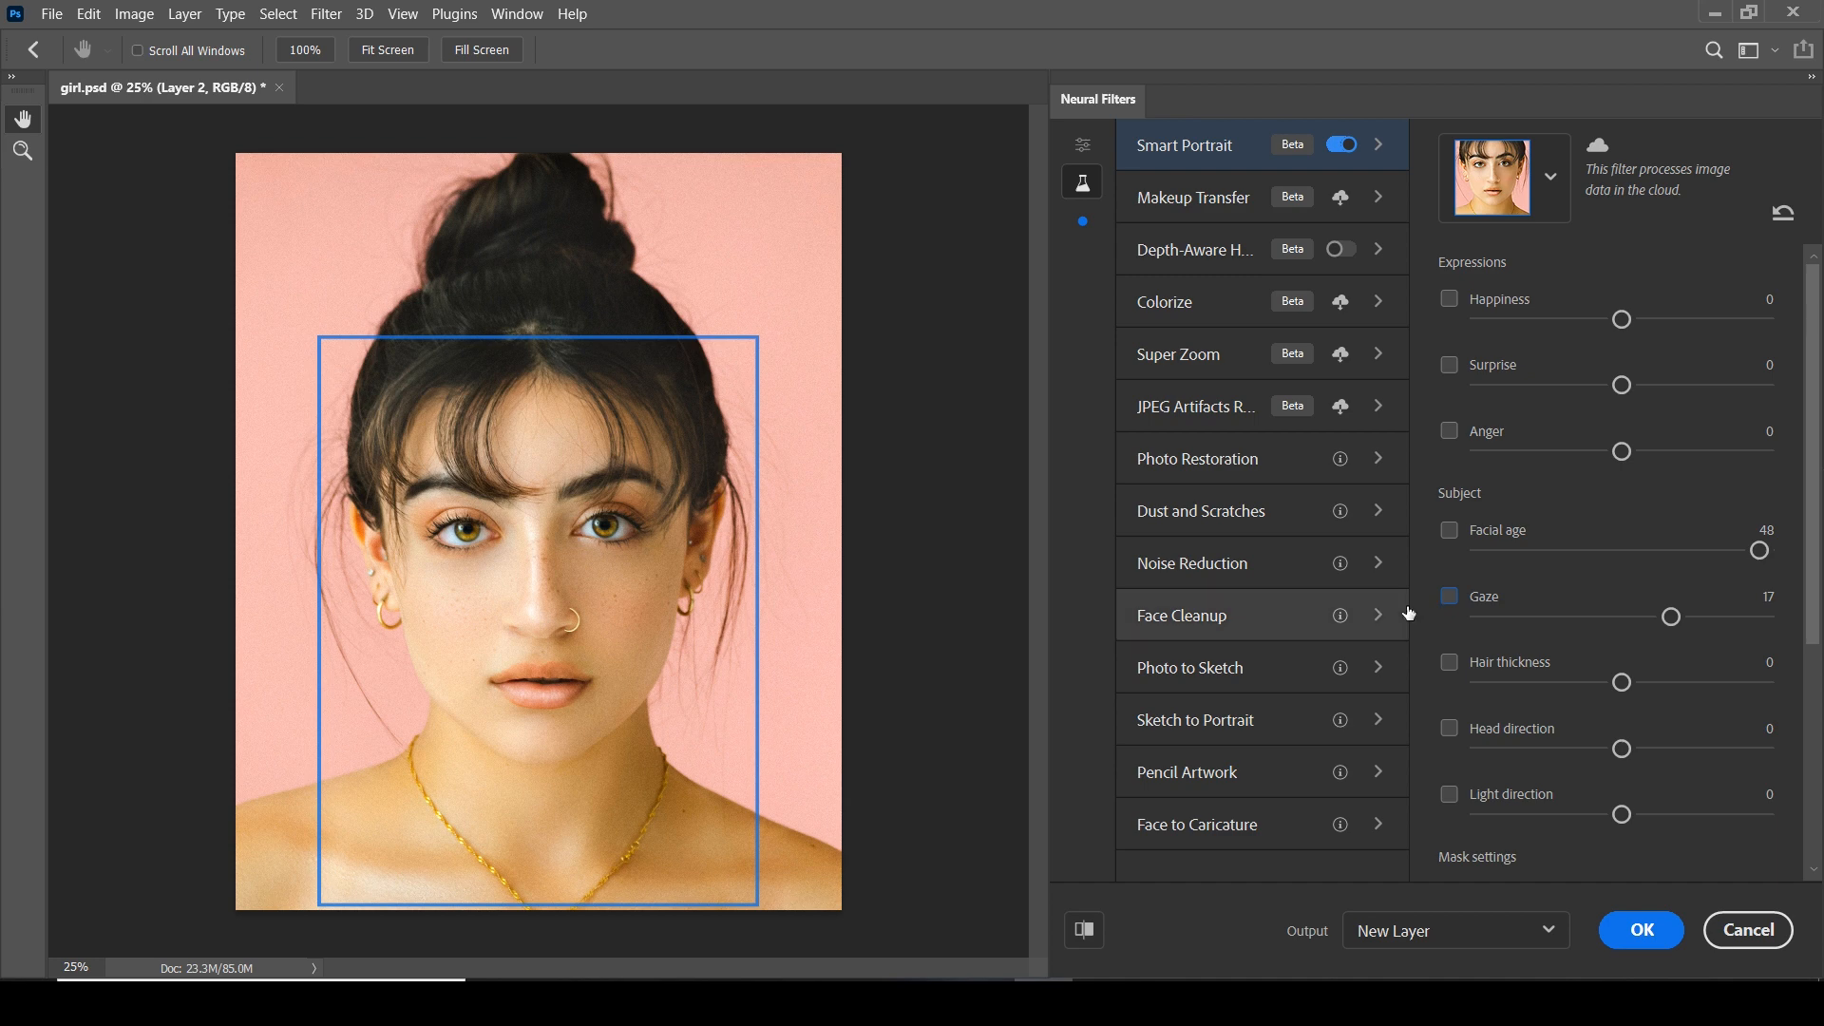
{"action": "left_click_drag", "start_coordinate": [1670, 617], "coordinate": [1490, 617]}
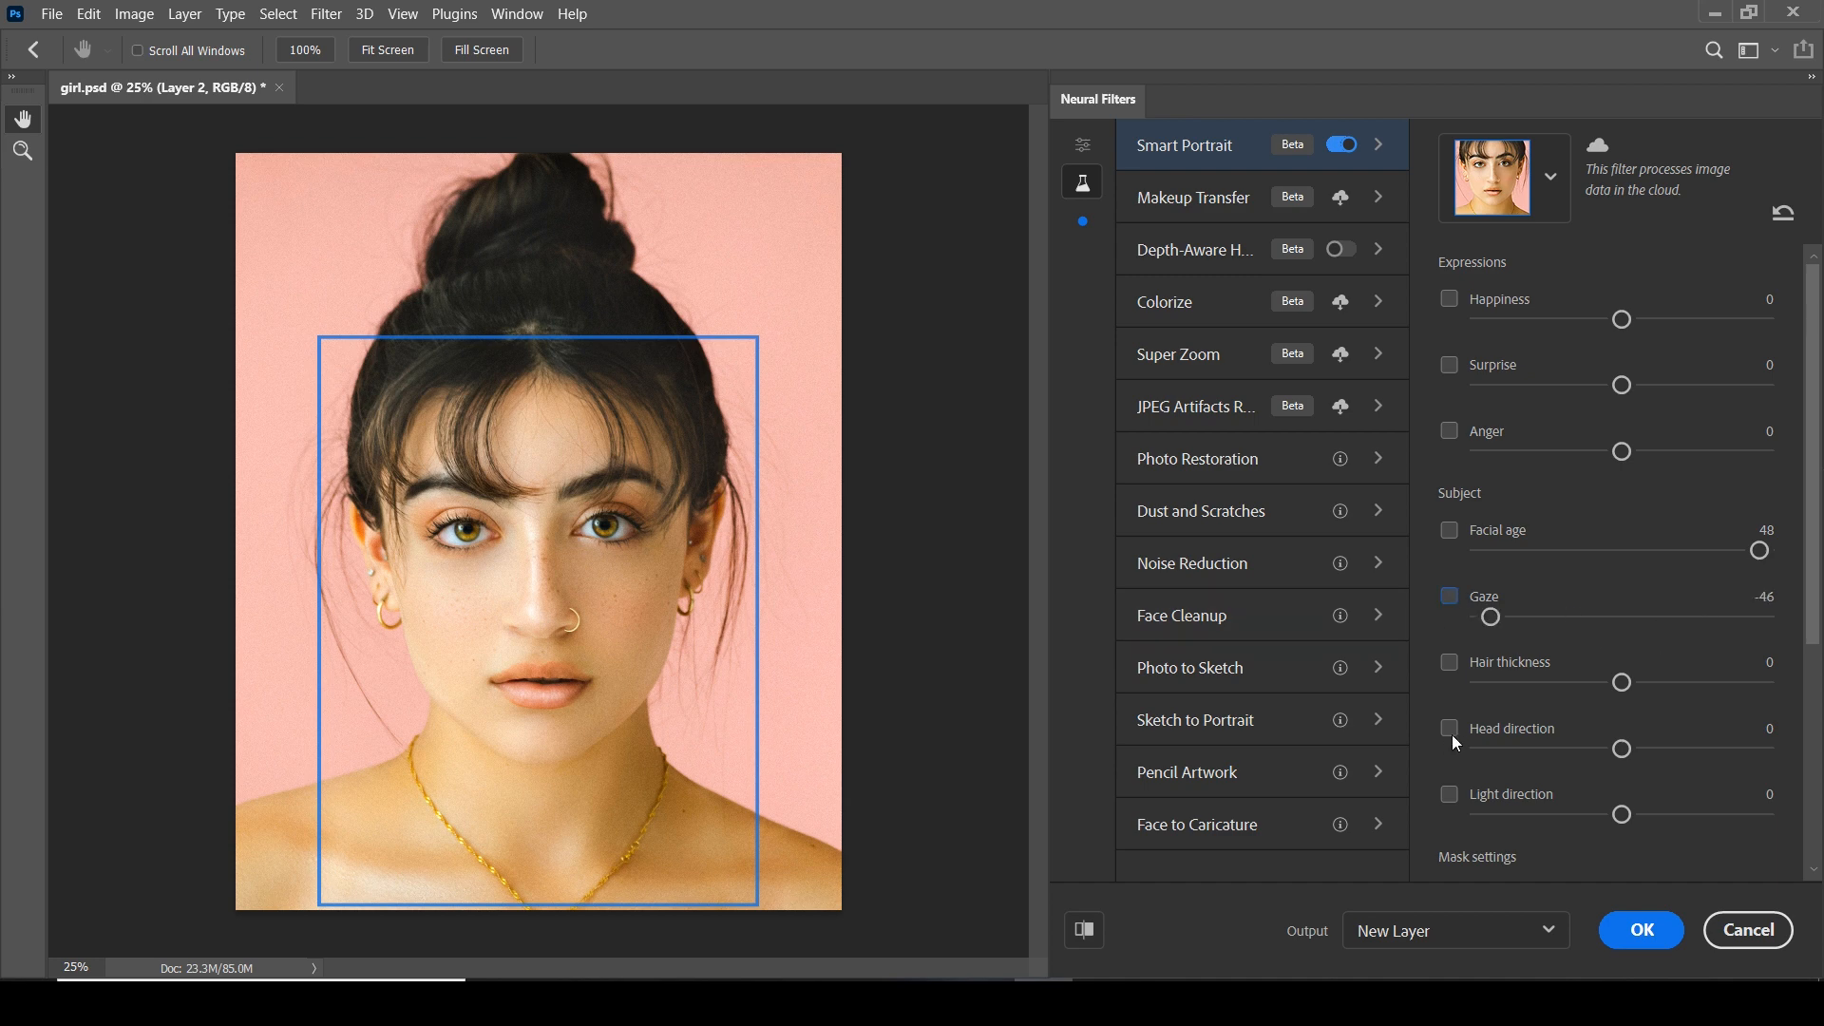
Try Hair thickness at 26 and Head direction at -50, leaving both adjustments disabled
{"action": "left_click", "coordinate": [1449, 663]}
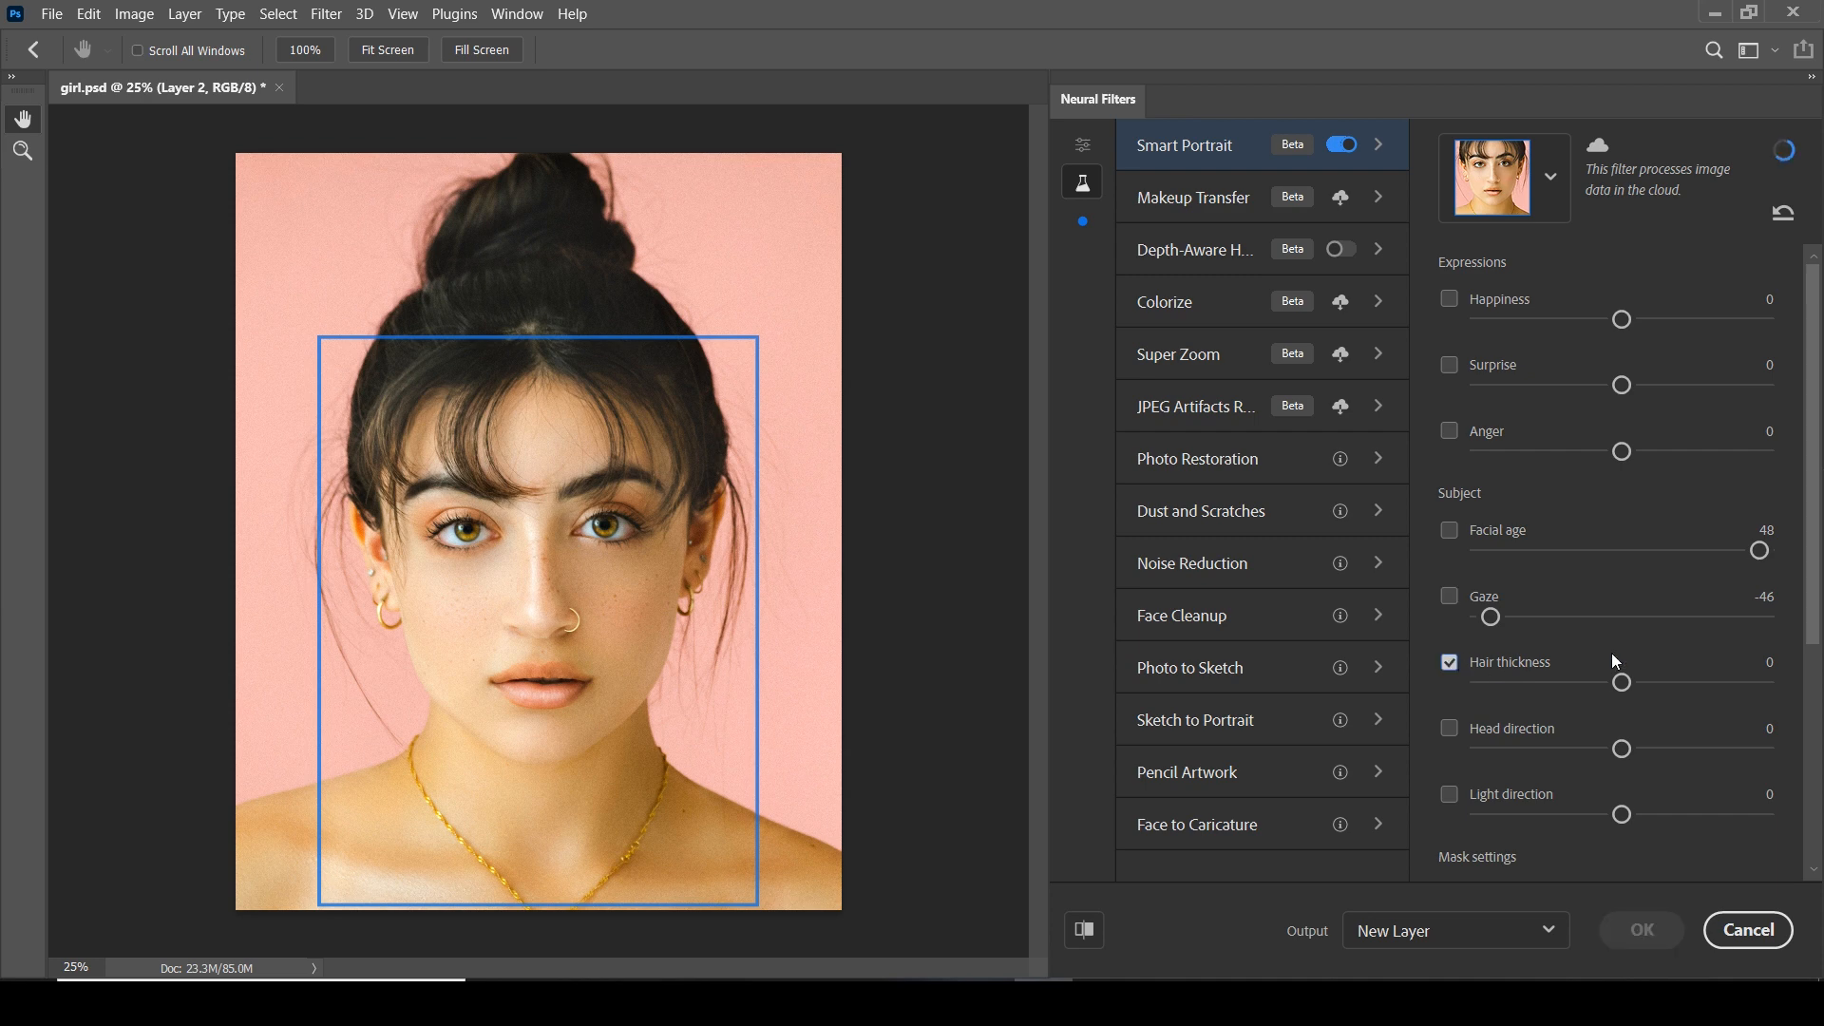
{"action": "left_click", "coordinate": [1700, 684]}
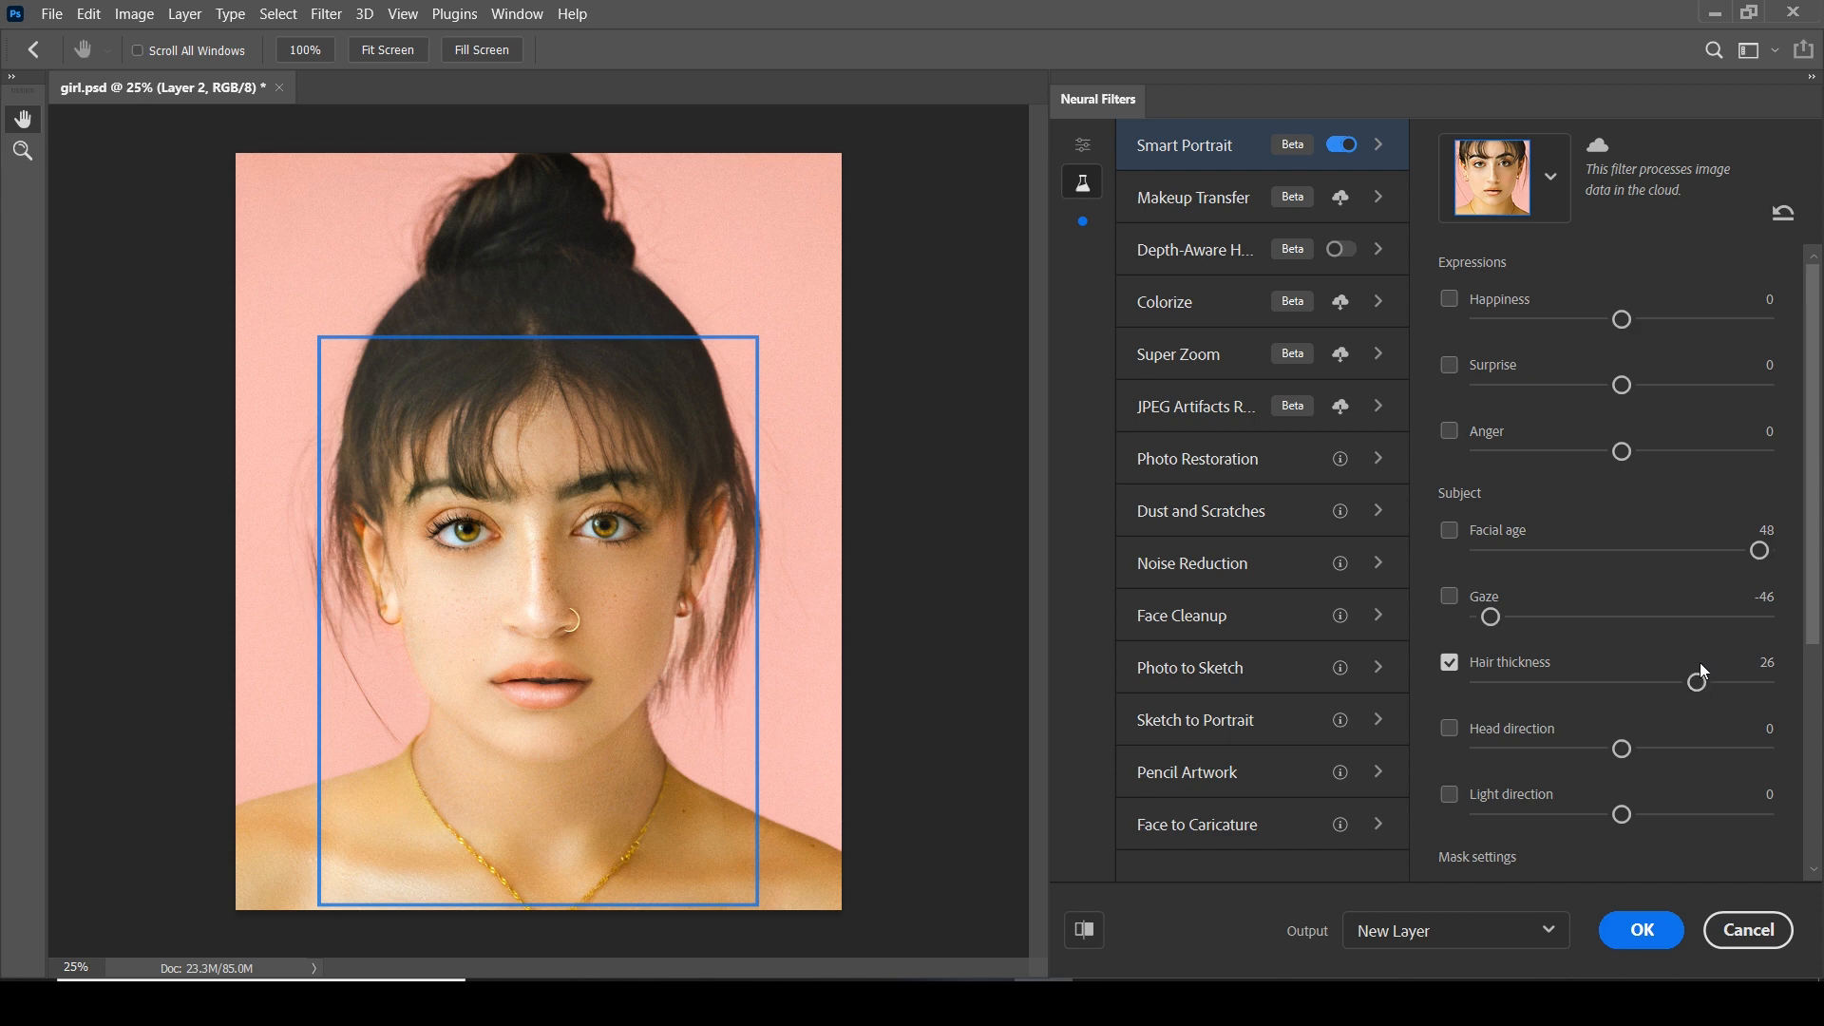
{"action": "left_click", "coordinate": [1450, 662]}
{"action": "left_click", "coordinate": [1479, 749]}
Enable Light direction, try it at 21, set it to -36, and toggle it to compare with the original
{"action": "left_click", "coordinate": [1450, 798]}
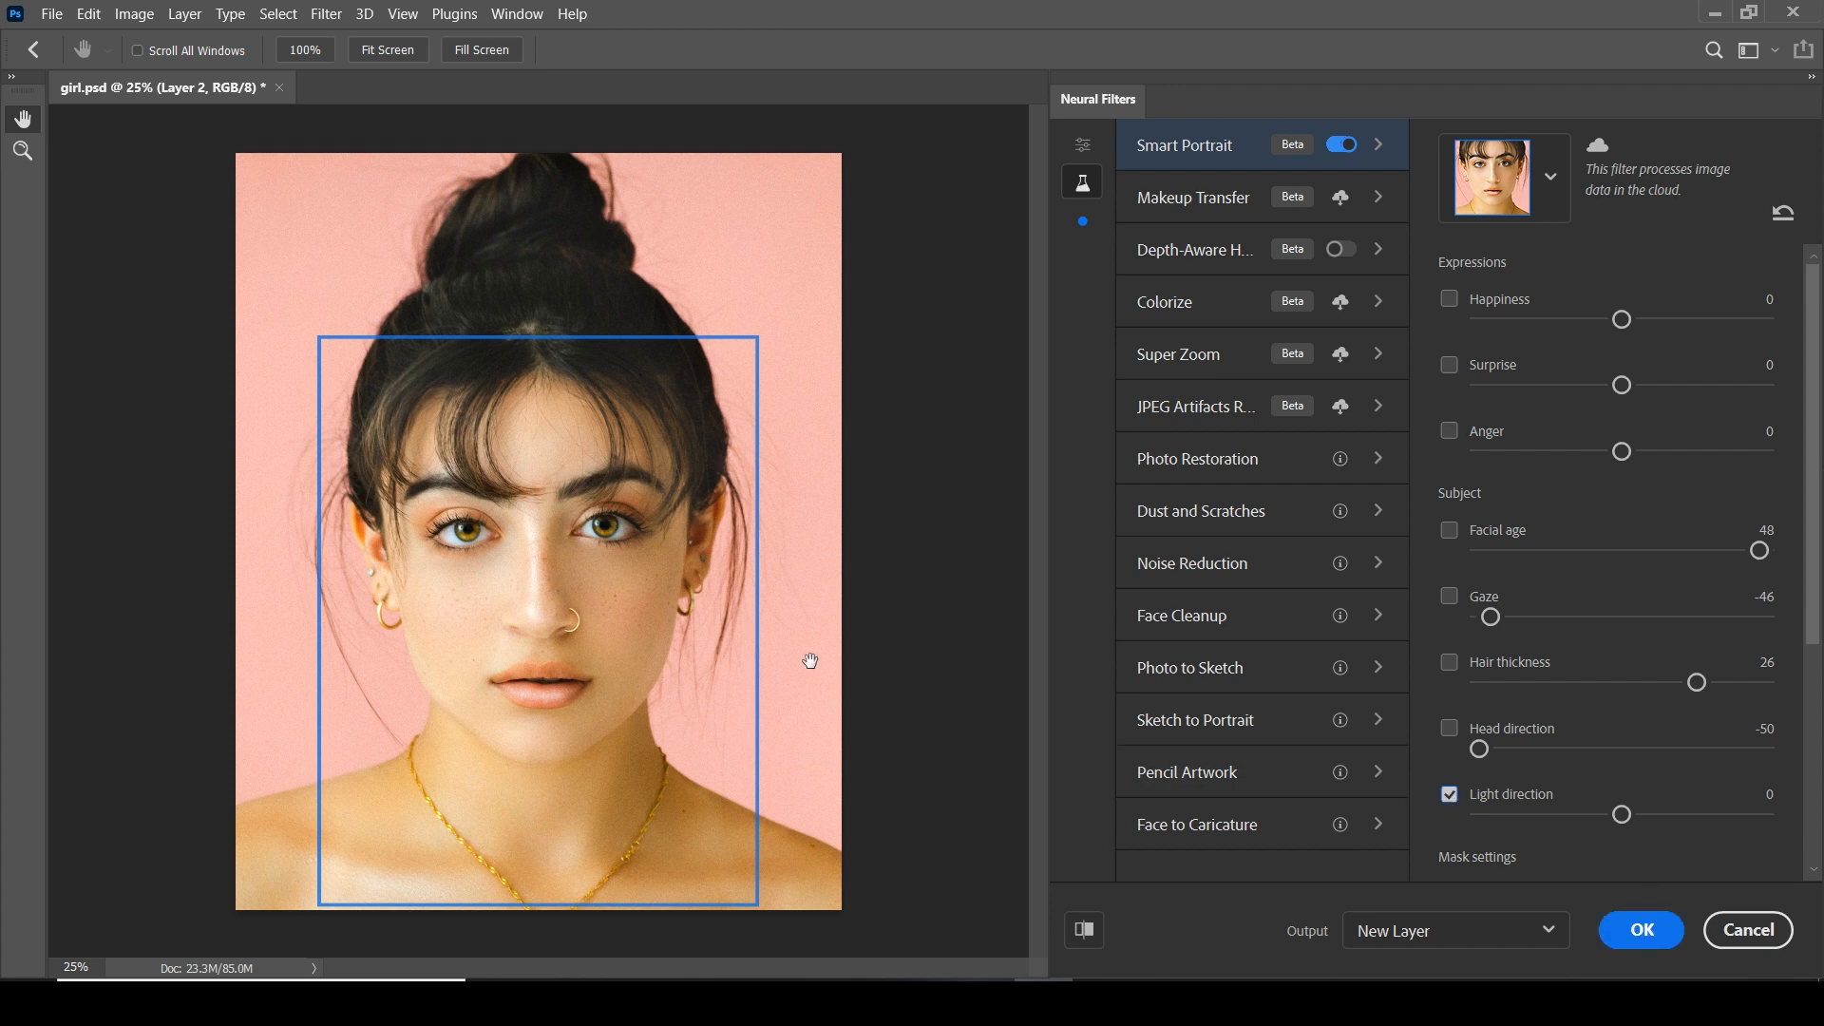
{"action": "left_click_drag", "start_coordinate": [1660, 807], "coordinate": [1686, 804]}
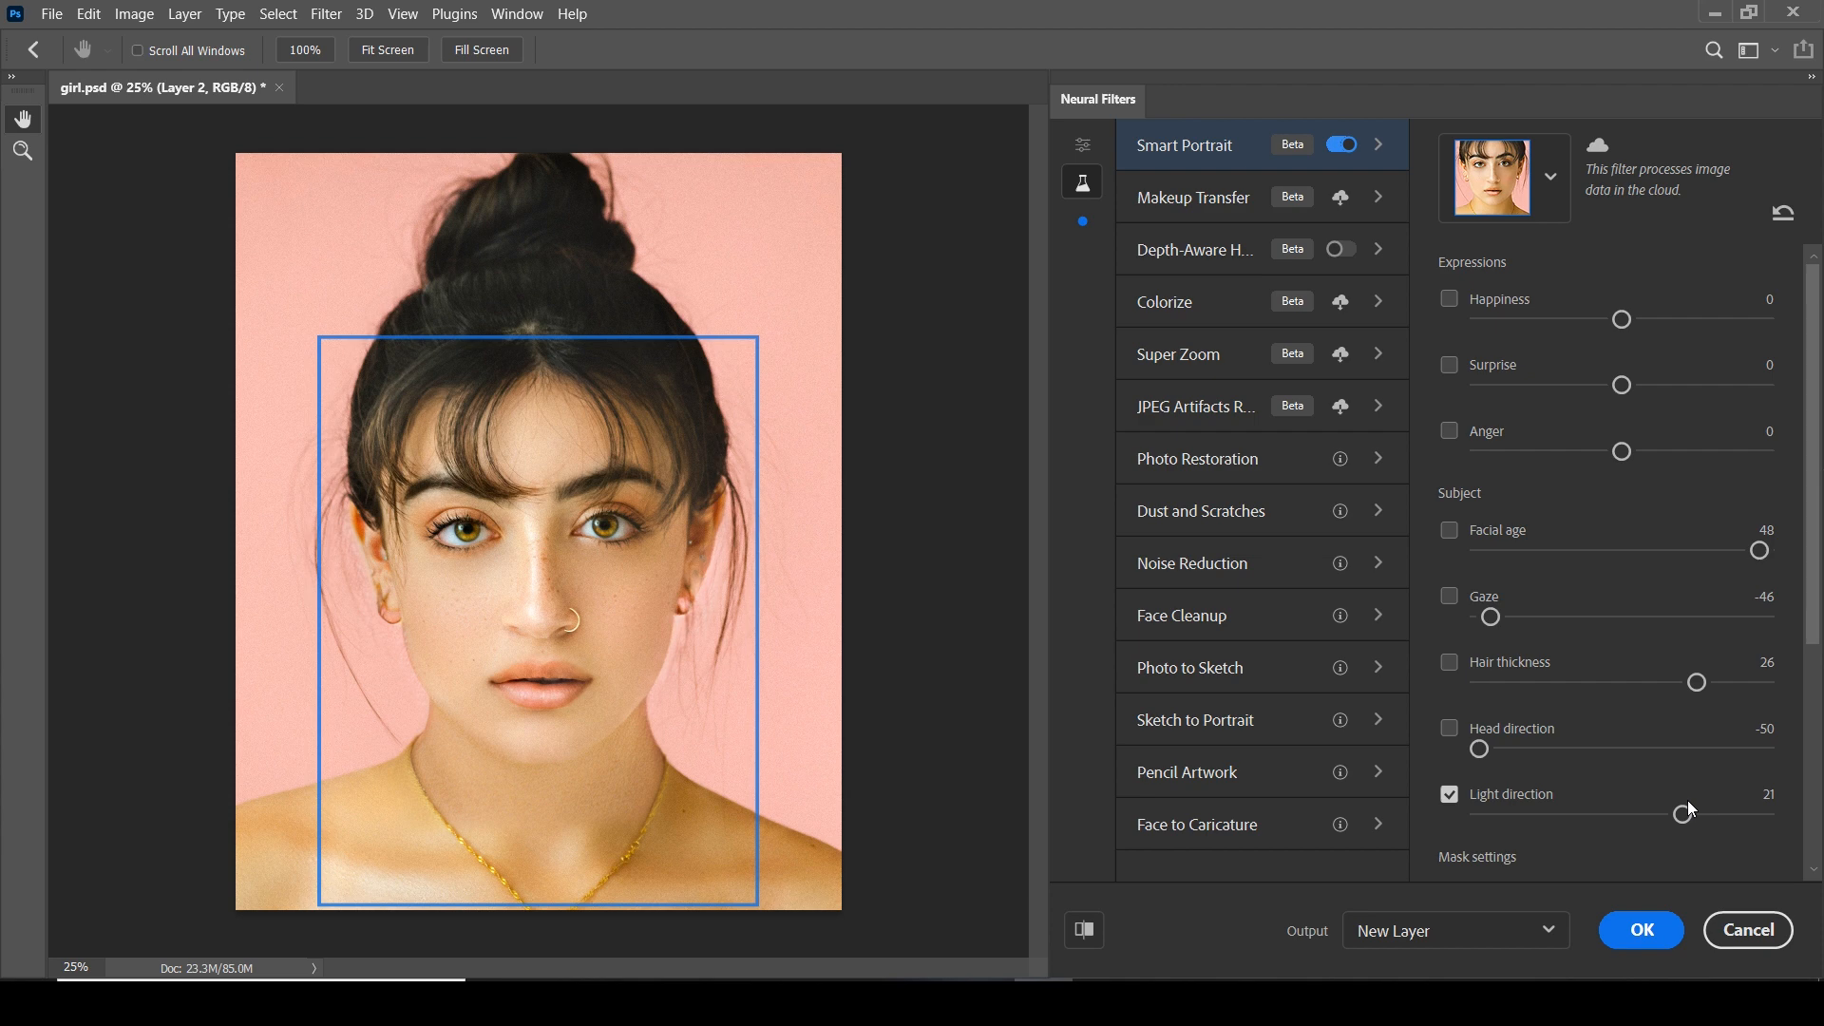
{"action": "left_click_drag", "start_coordinate": [1684, 814], "coordinate": [1540, 816]}
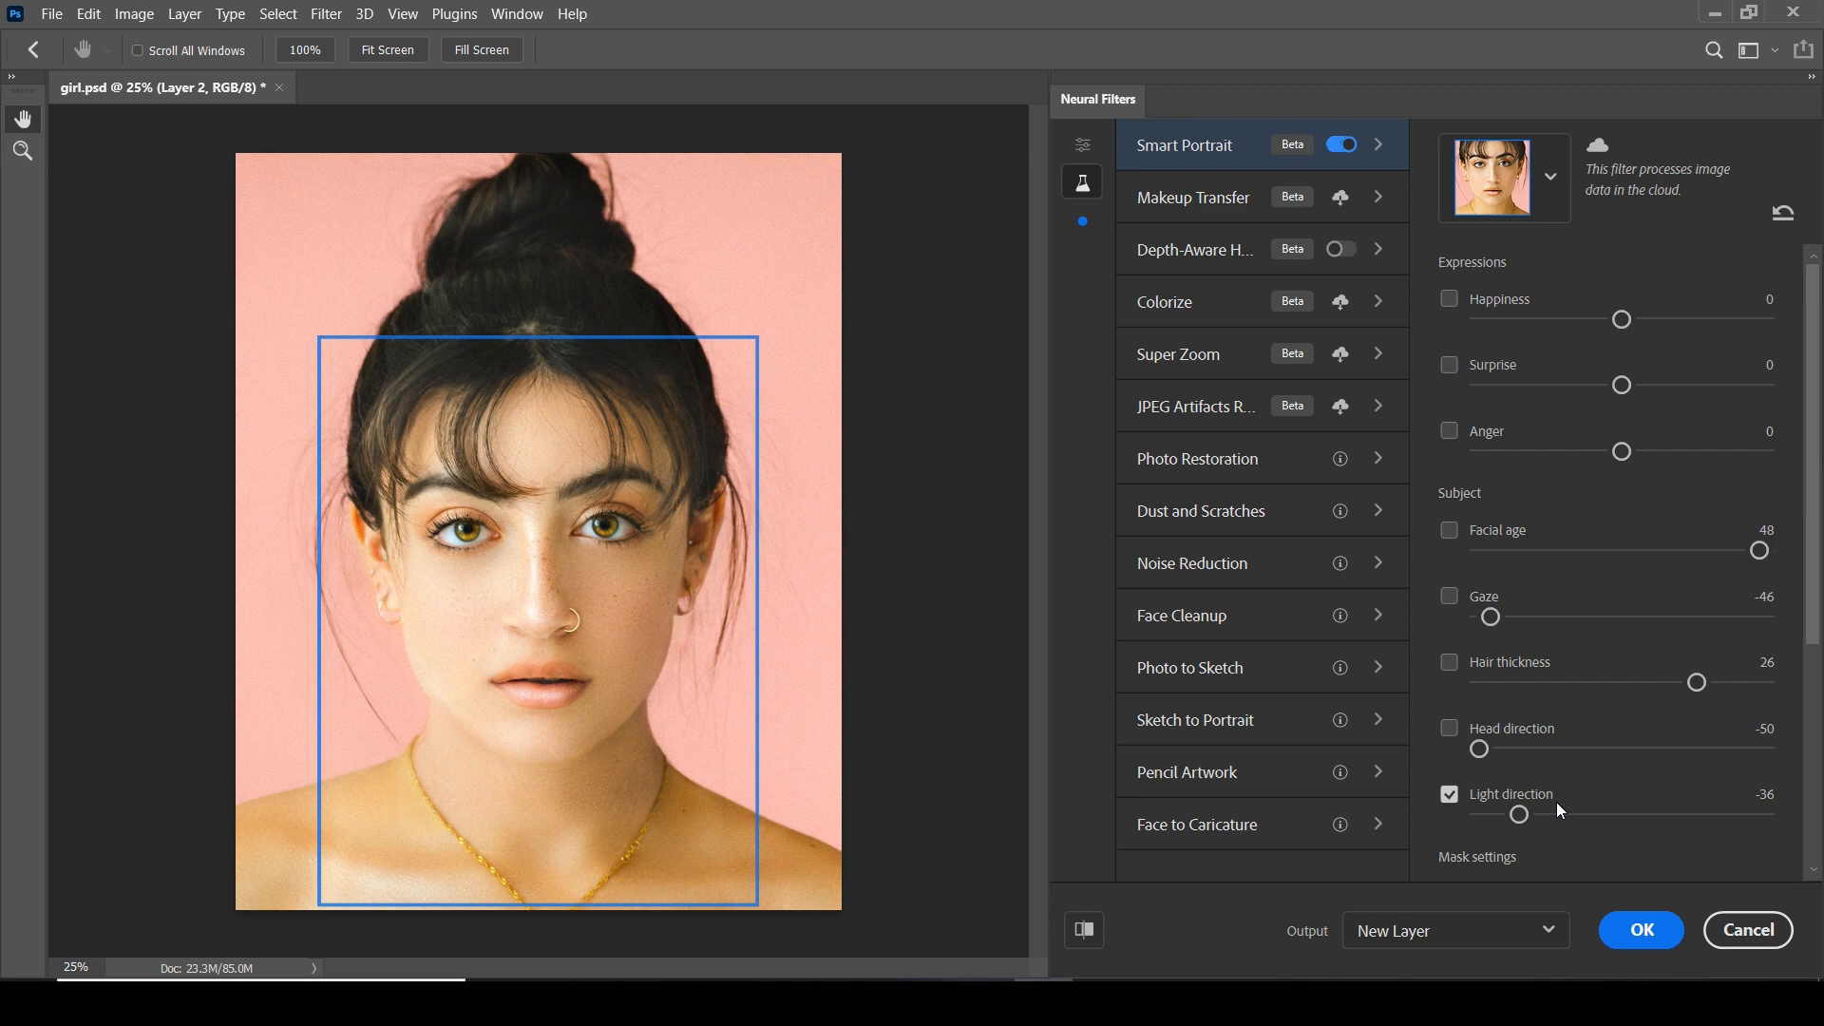
{"action": "left_click", "coordinate": [1448, 794]}
{"action": "left_click", "coordinate": [1448, 794]}
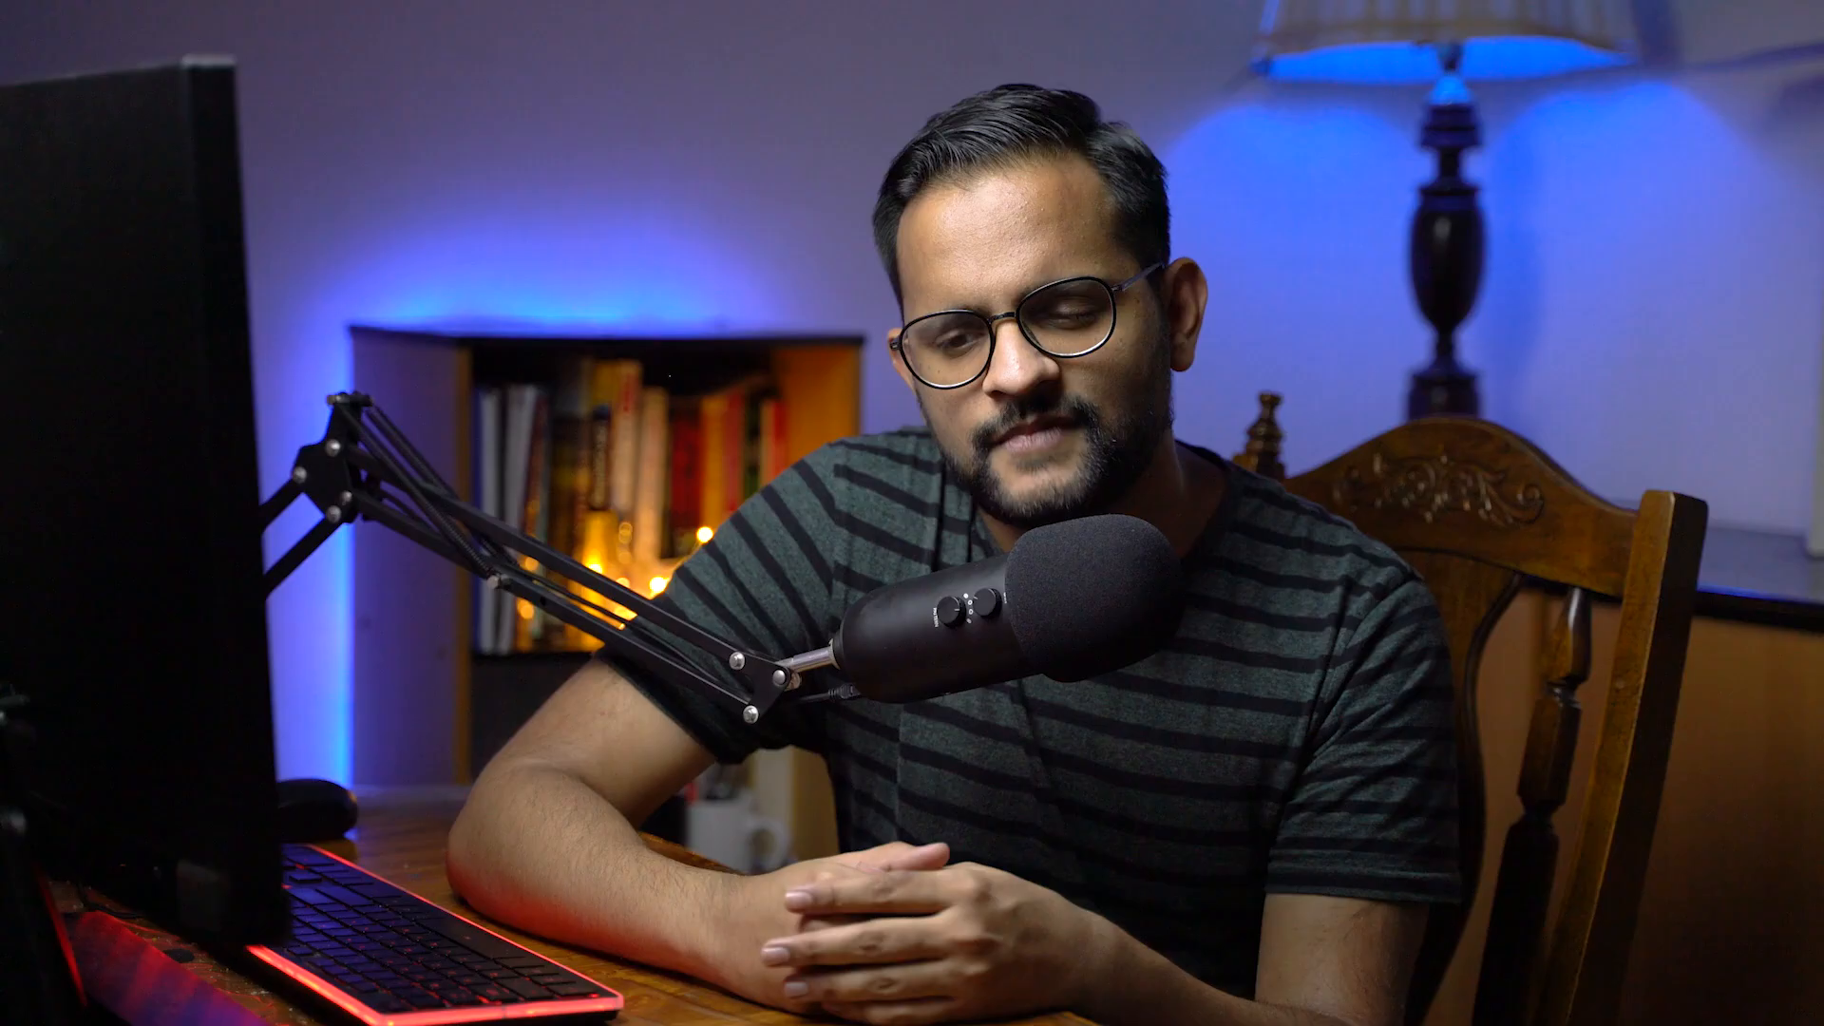